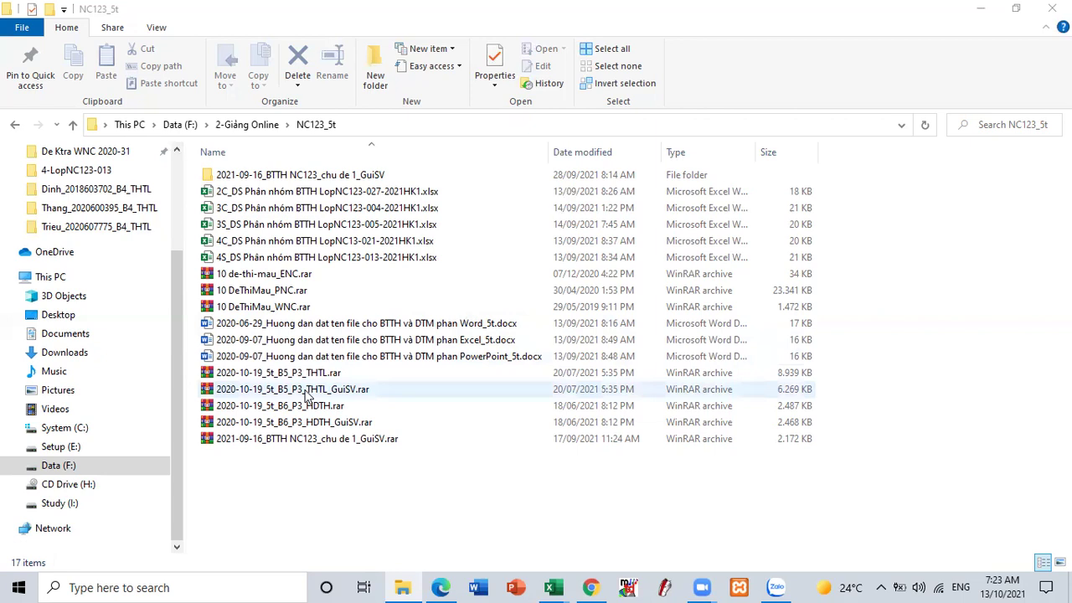
# - Extract the THTL_GuiSV archive in place and restore the Explorer window from full screen
pyautogui.rightClick(307, 390)
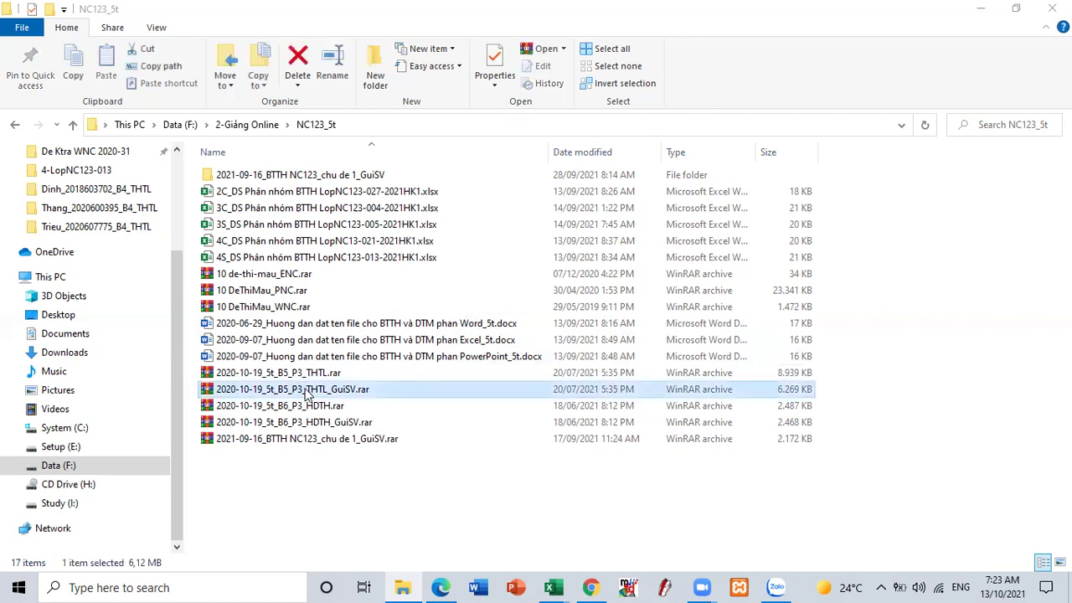
pyautogui.click(372, 149)
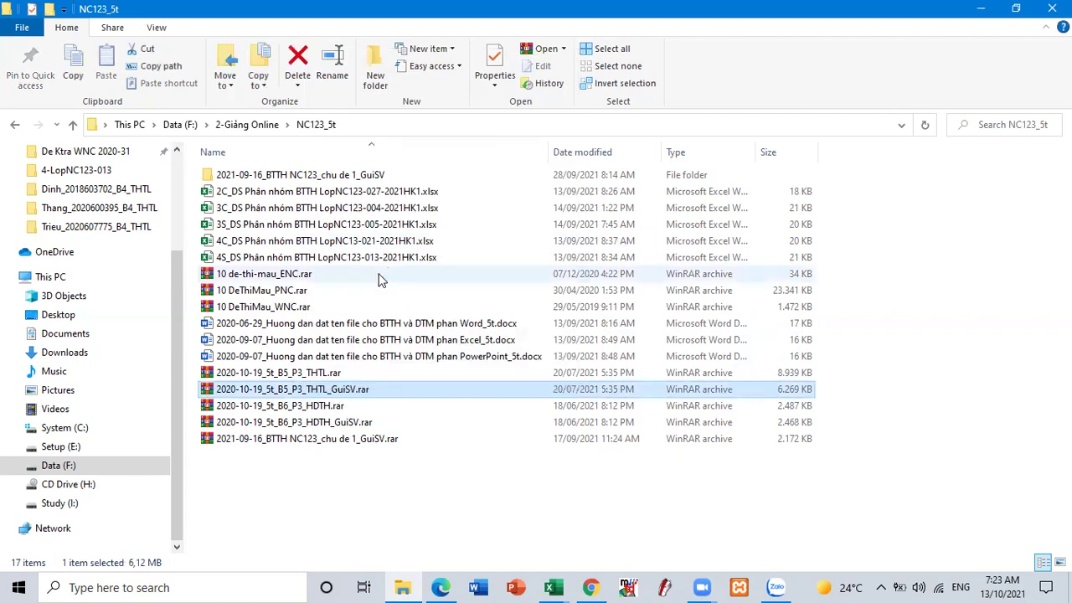
pyautogui.click(1015, 12)
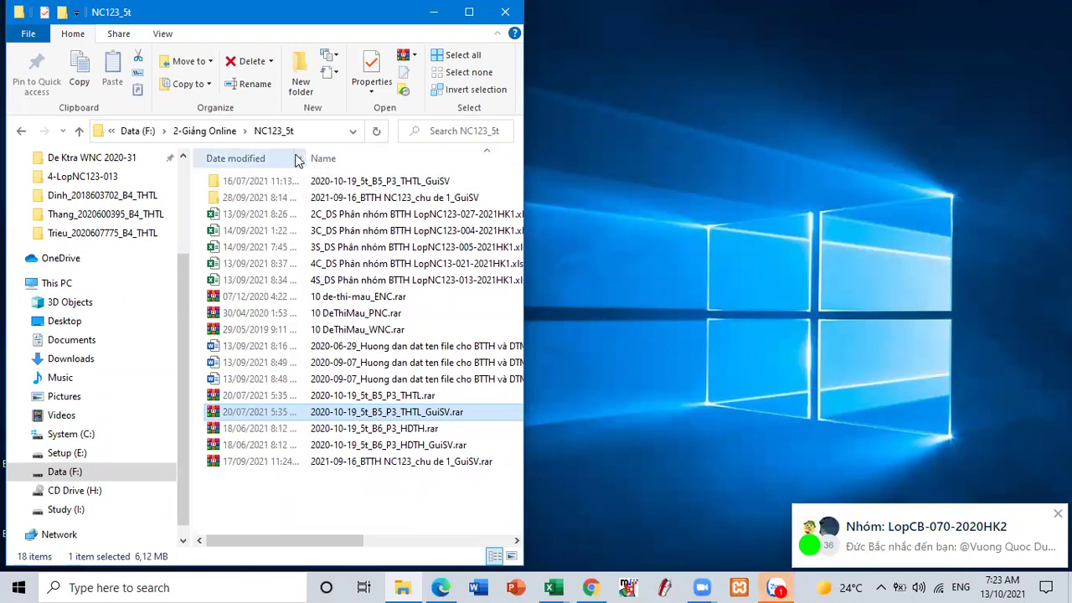
# - Rearrange the file columns, open the 2020-10-19_5t_B5_P3_THTL_GuiSV folder, and select the THTL1 PDF
pyautogui.moveTo(384, 160); pyautogui.dragTo(282, 160)
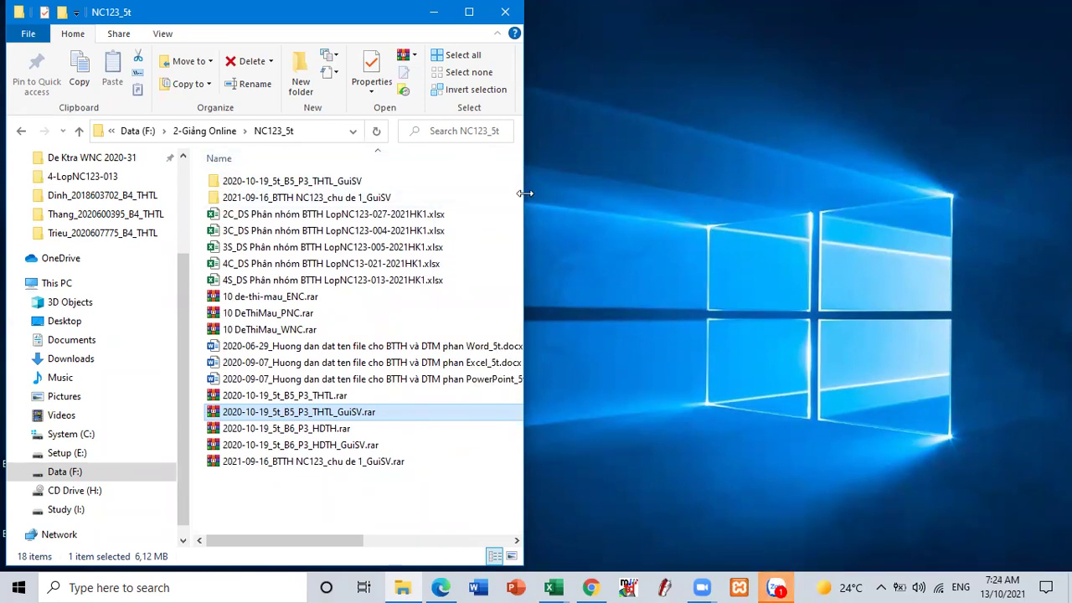
pyautogui.moveTo(524, 194); pyautogui.dragTo(637, 197)
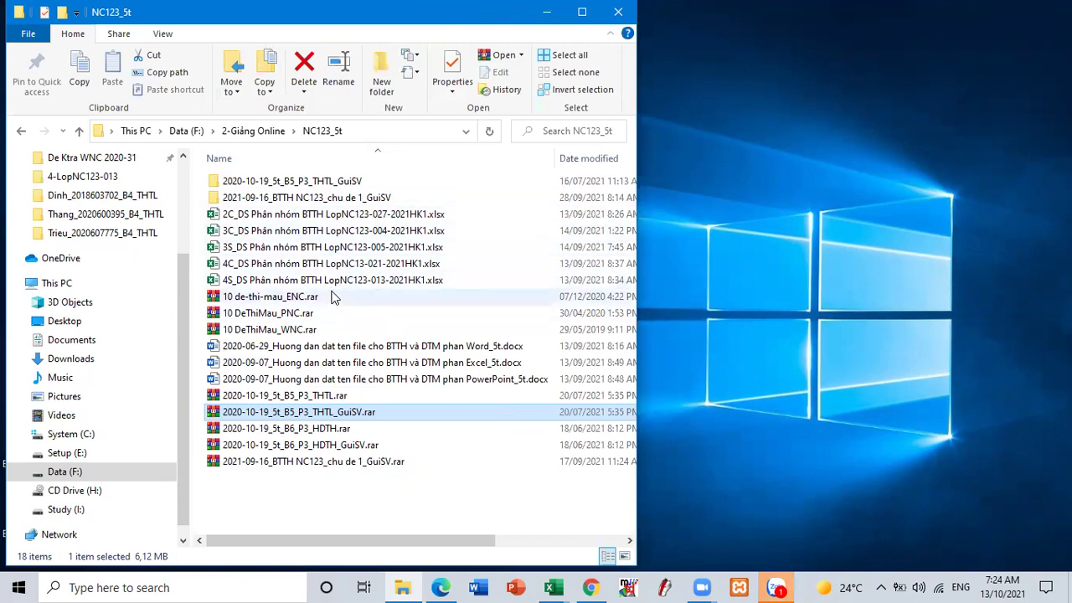
pyautogui.doubleClick(314, 182)
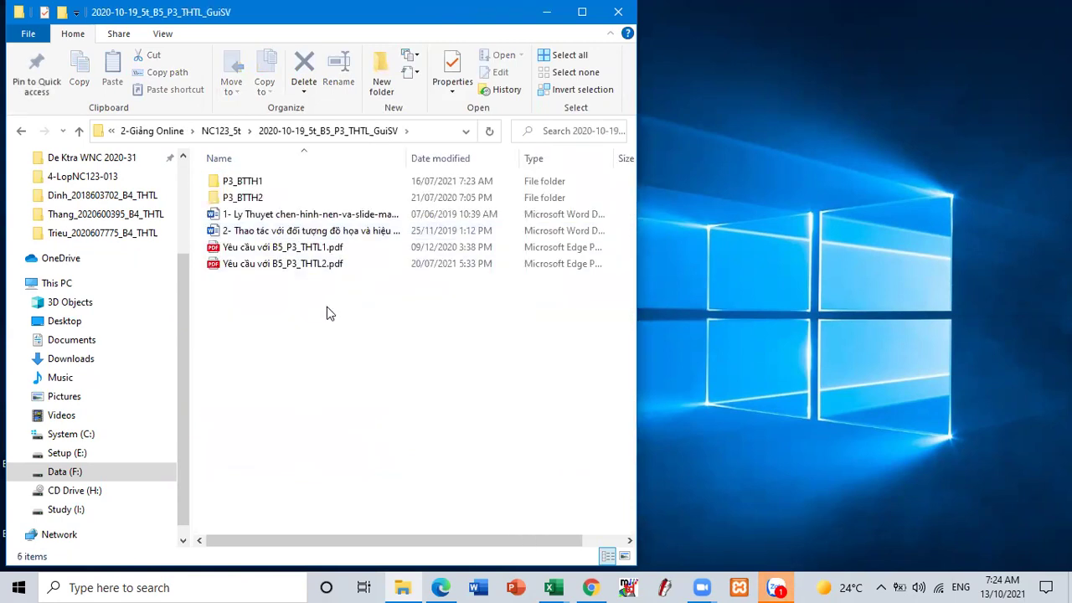
pyautogui.click(278, 254)
# - Open the THTL1 instructions PDF in Microsoft Edge, with Edge beside the file list
pyautogui.rightClick(279, 253)
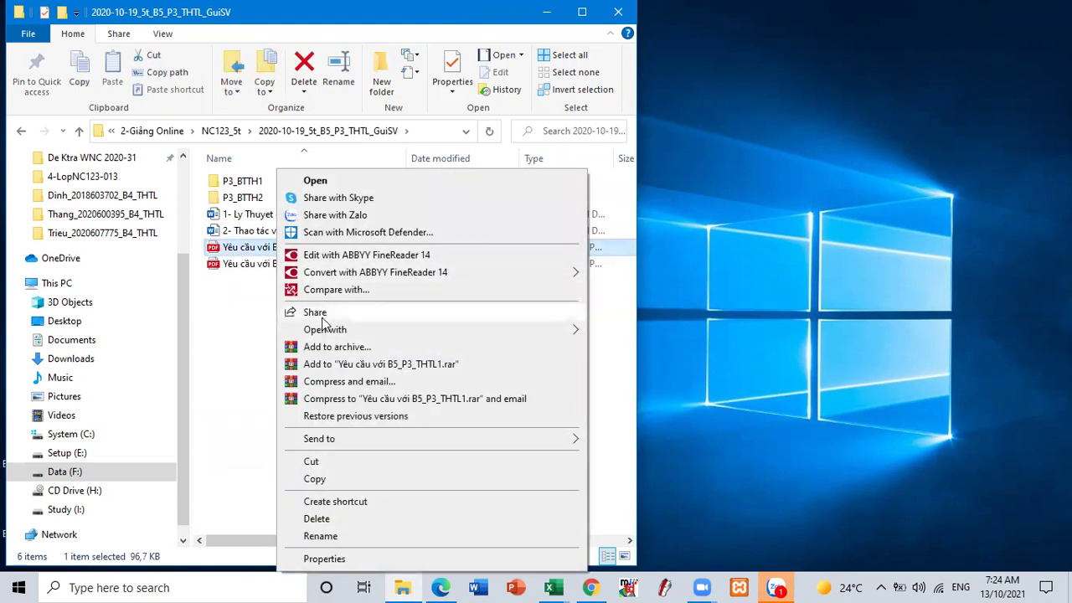
pyautogui.moveTo(360, 331)
pyautogui.click(638, 399)
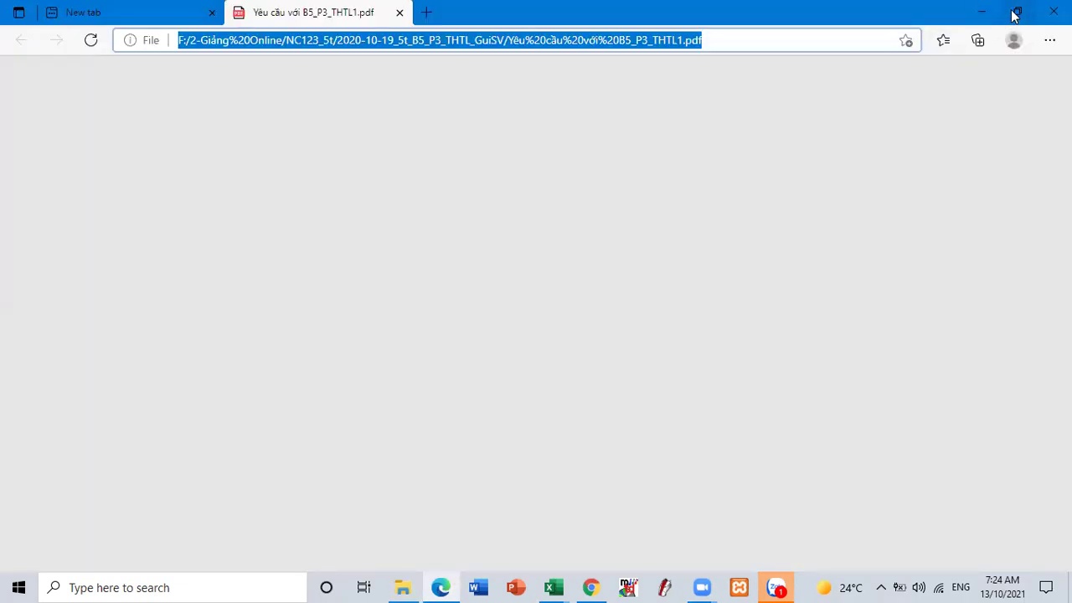
pyautogui.click(1016, 12)
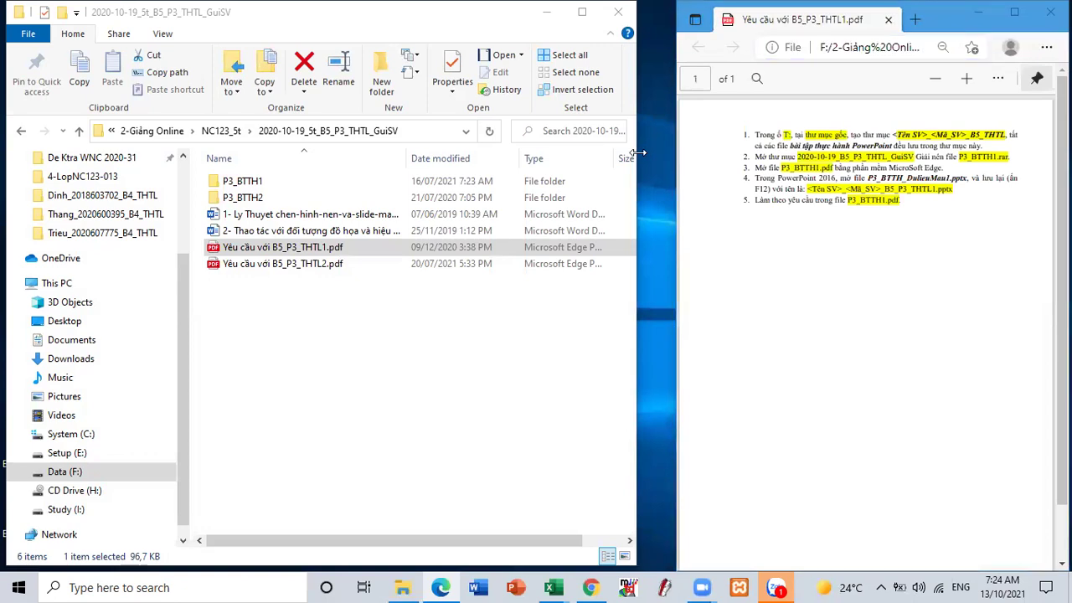
pyautogui.moveTo(638, 153); pyautogui.dragTo(663, 152)
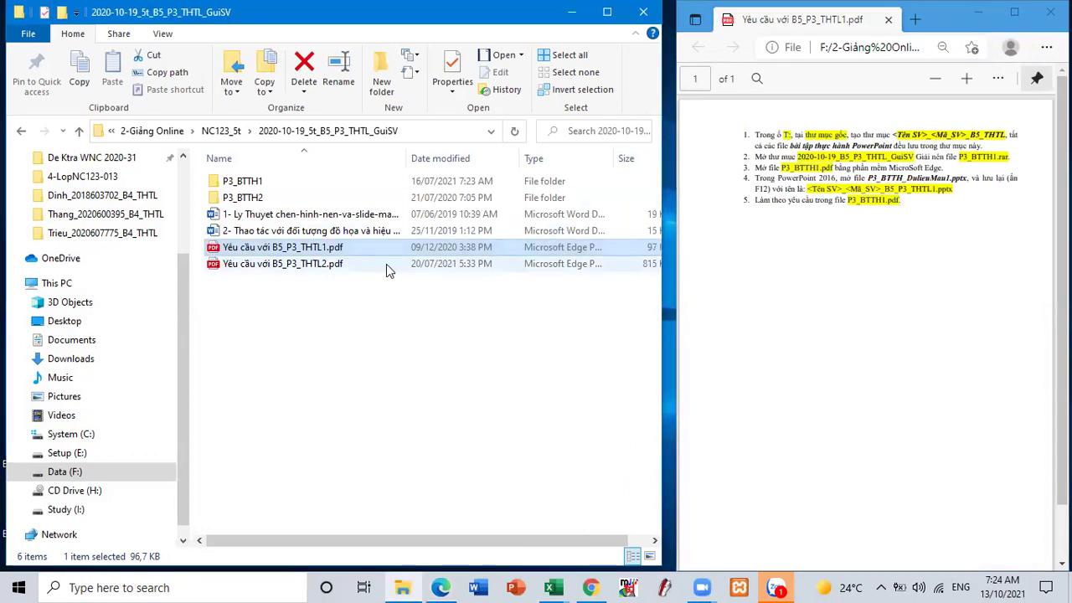
# - Open the THTL2 instructions PDF in Microsoft Edge as well
pyautogui.click(327, 262)
pyautogui.rightClick(326, 262)
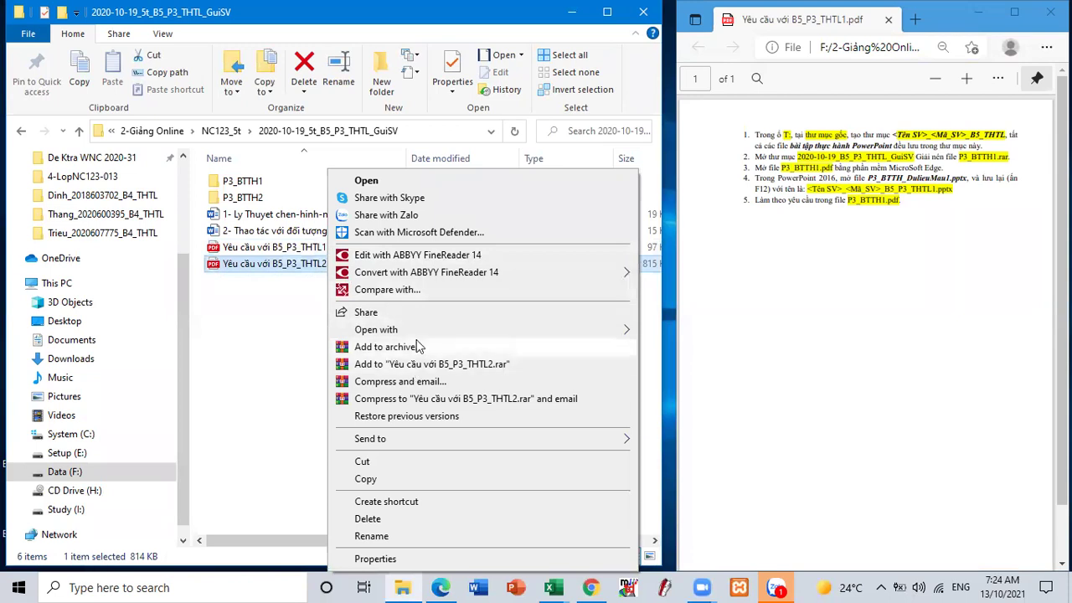
pyautogui.moveTo(563, 332)
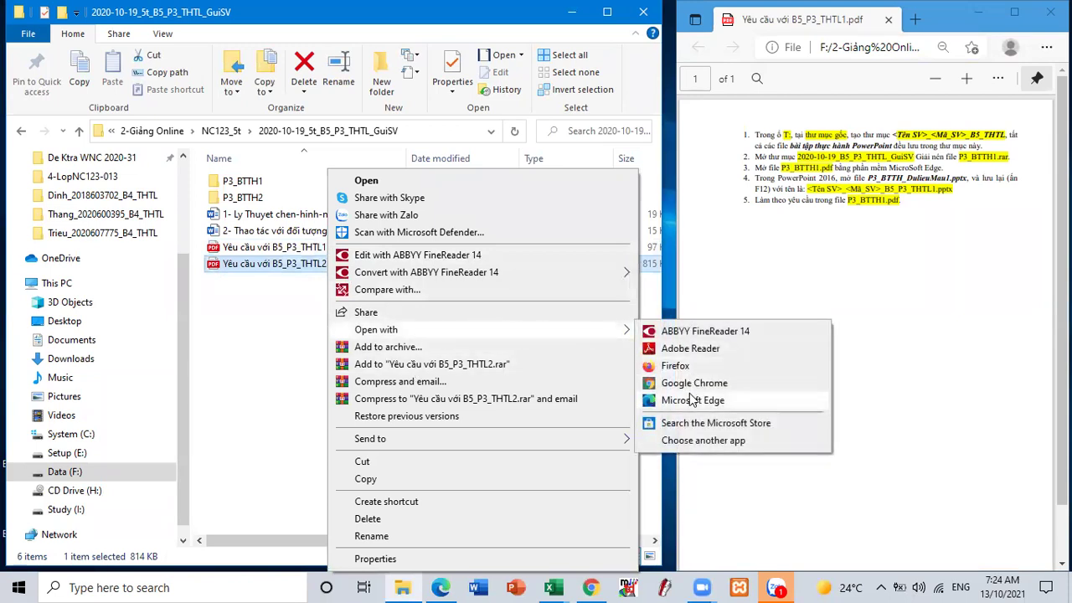
pyautogui.click(690, 397)
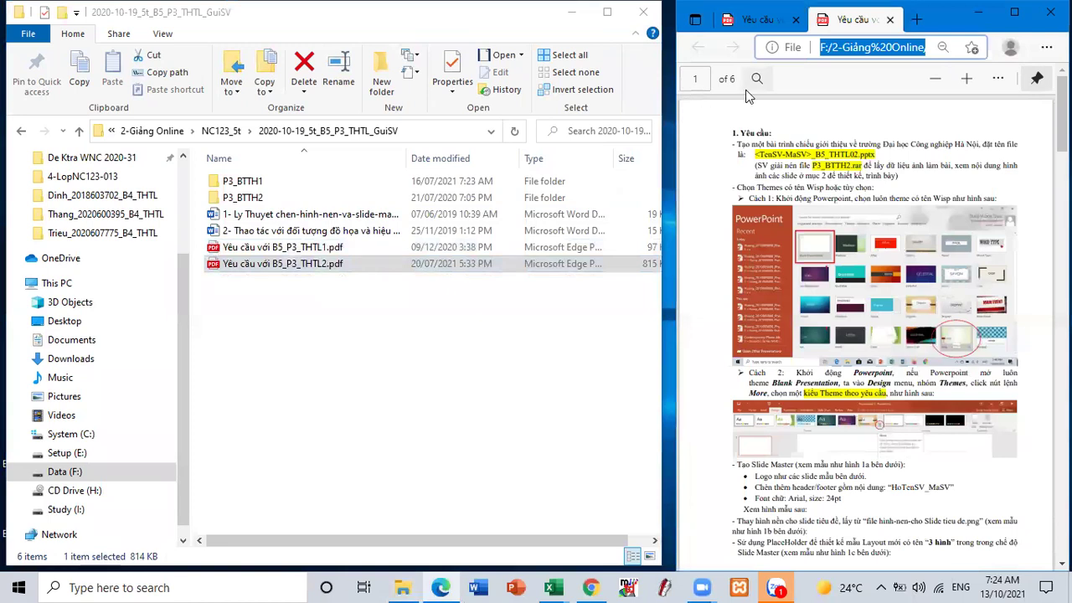
# - Return to the Yêu cầu với B5_P3_THTL1.pdf tab and read through its instructions
pyautogui.click(754, 19)
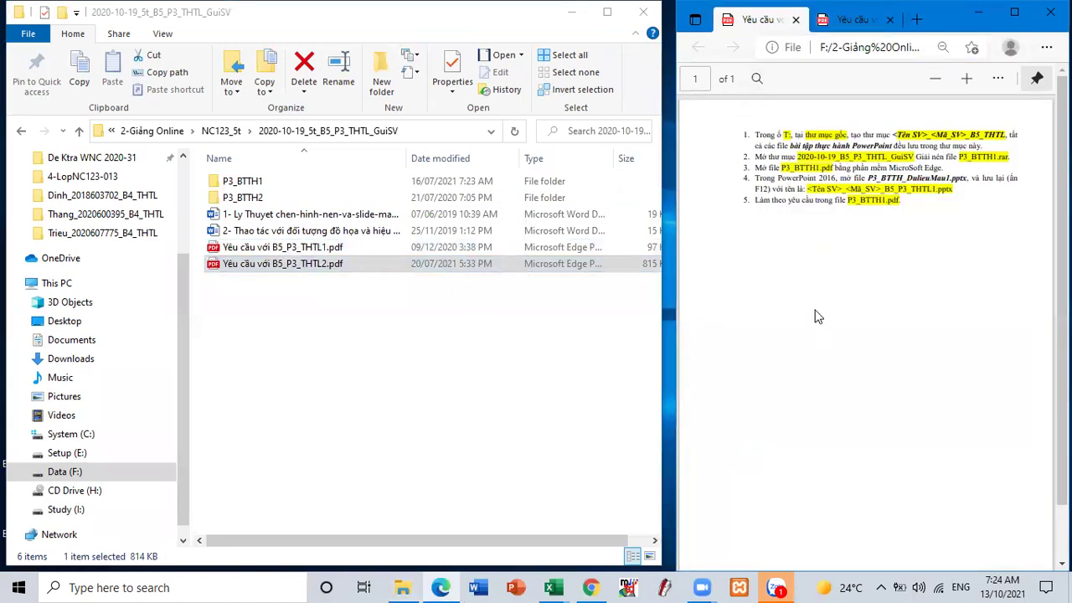
pyautogui.keyDown('ctrl'); pyautogui.scroll(3, 819, 316); pyautogui.keyUp('ctrl')
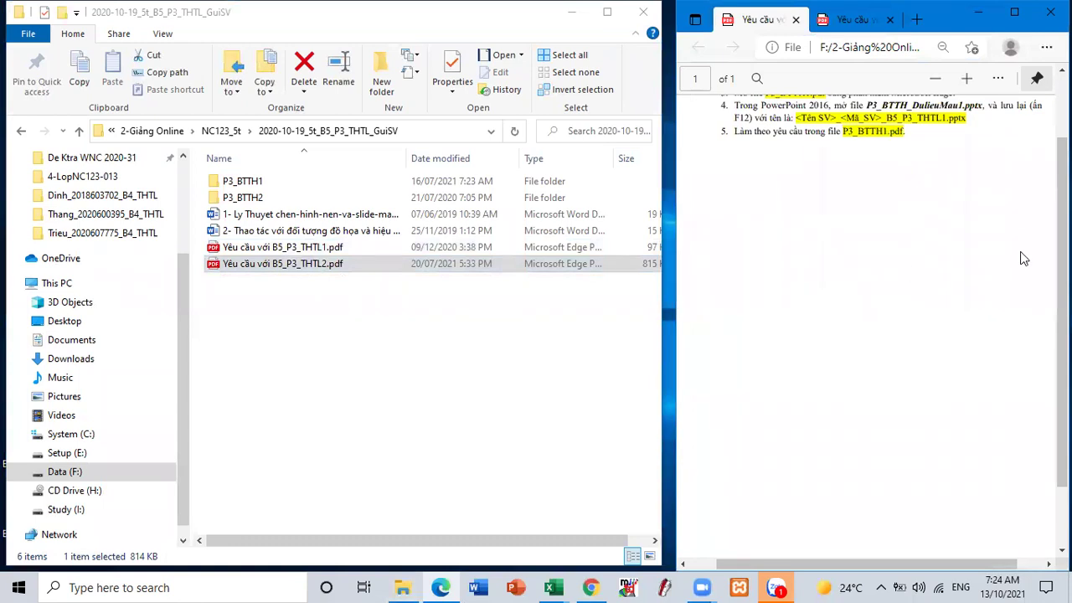
pyautogui.scroll(2, 985, 218)
pyautogui.moveTo(921, 556); pyautogui.dragTo(943, 556)
pyautogui.scroll(-2, 913, 479)
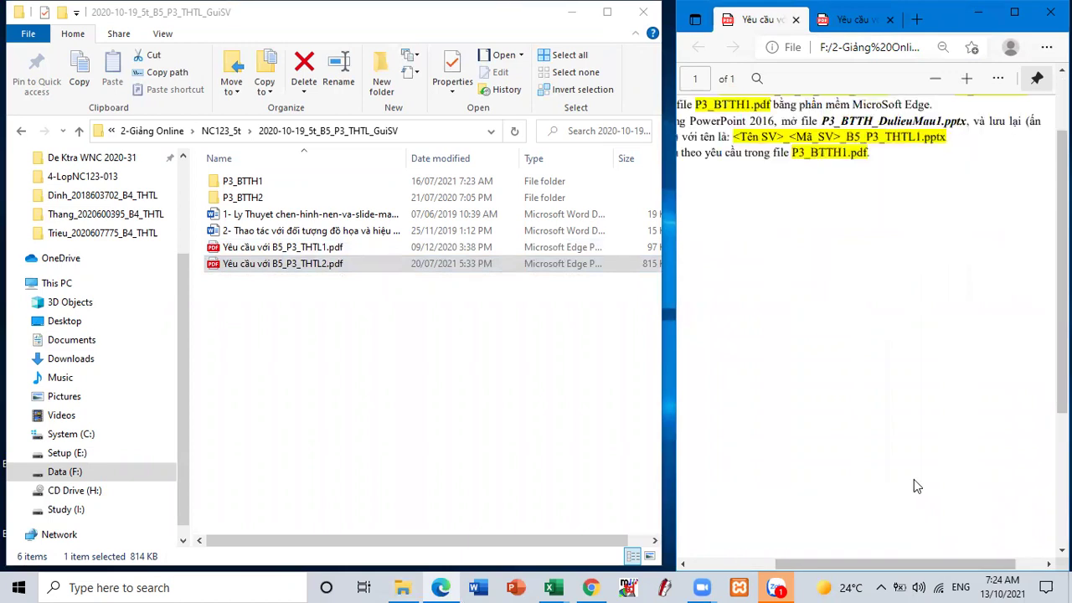
pyautogui.scroll(-2, 913, 479)
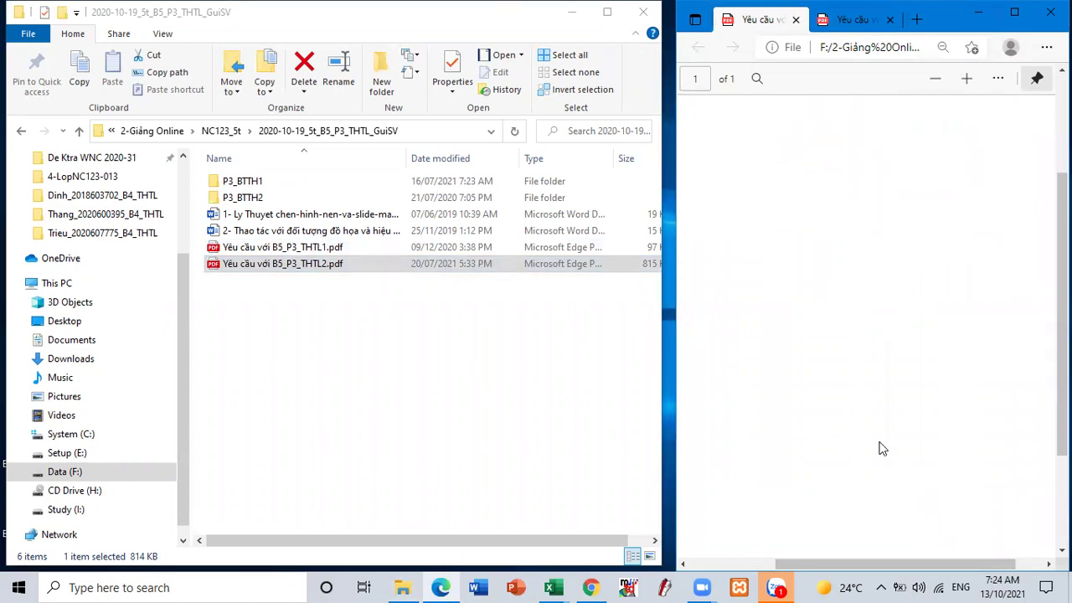
pyautogui.keyDown('ctrl'); pyautogui.scroll(-3, 880, 445); pyautogui.keyUp('ctrl')
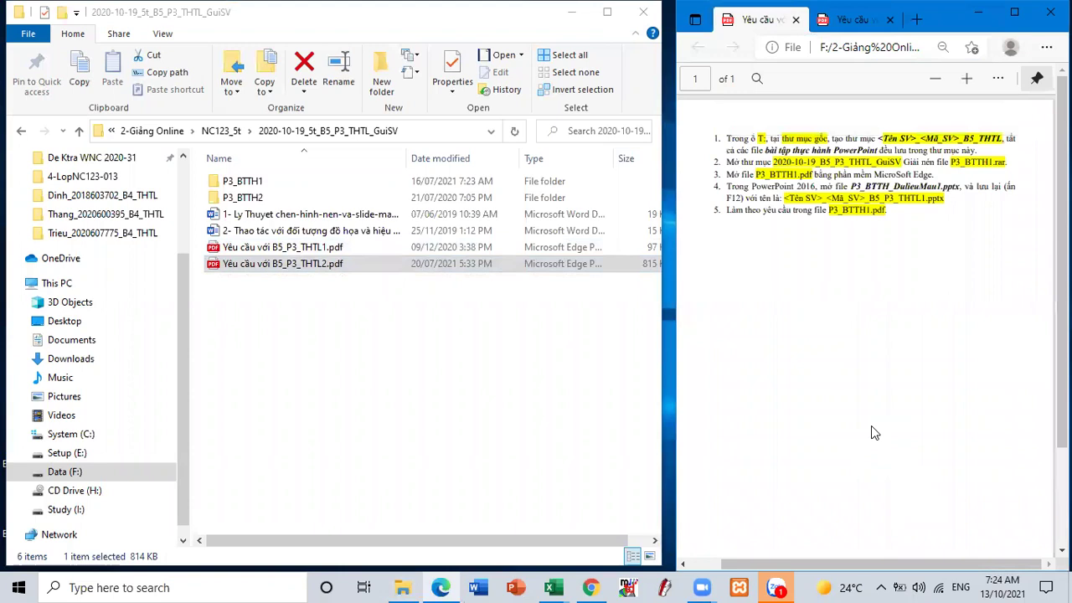
pyautogui.keyDown('ctrl'); pyautogui.scroll(1, 871, 427); pyautogui.keyUp('ctrl')
pyautogui.scroll(2, 863, 421)
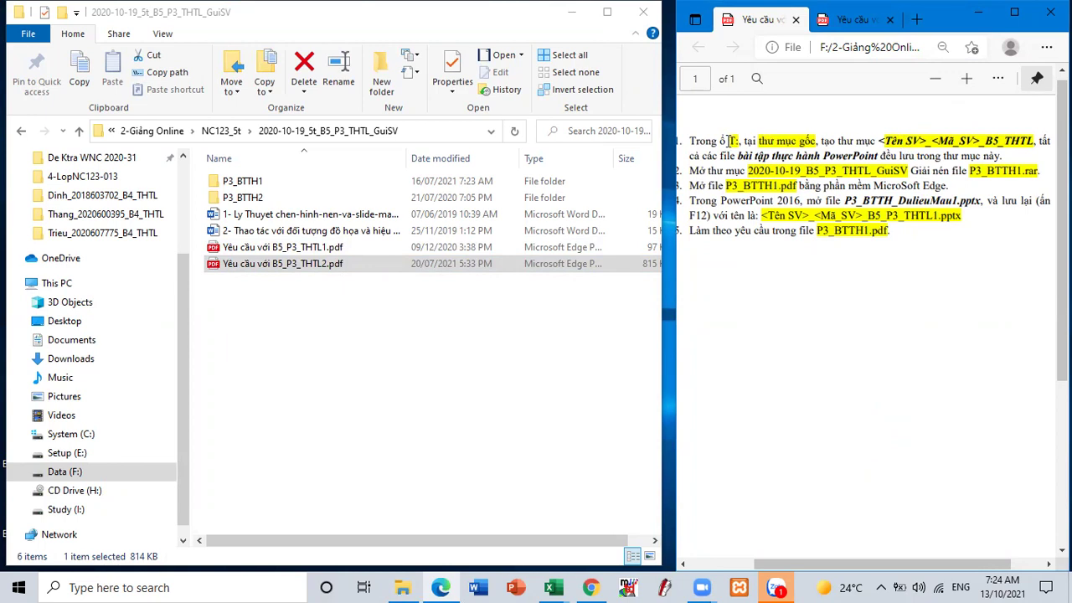
pyautogui.rightClick(740, 139)
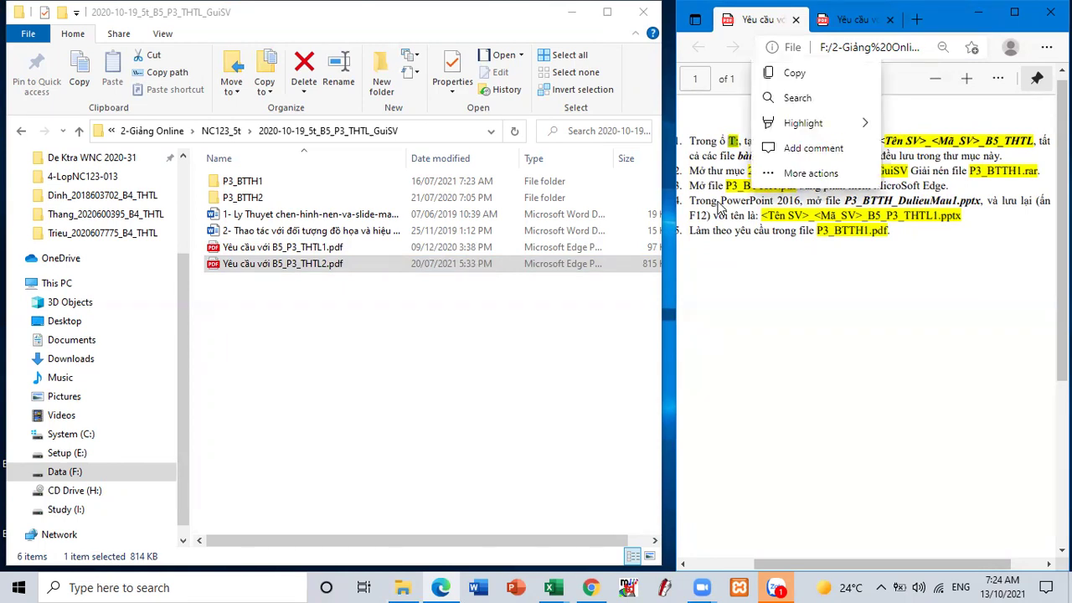
pyautogui.click(756, 264)
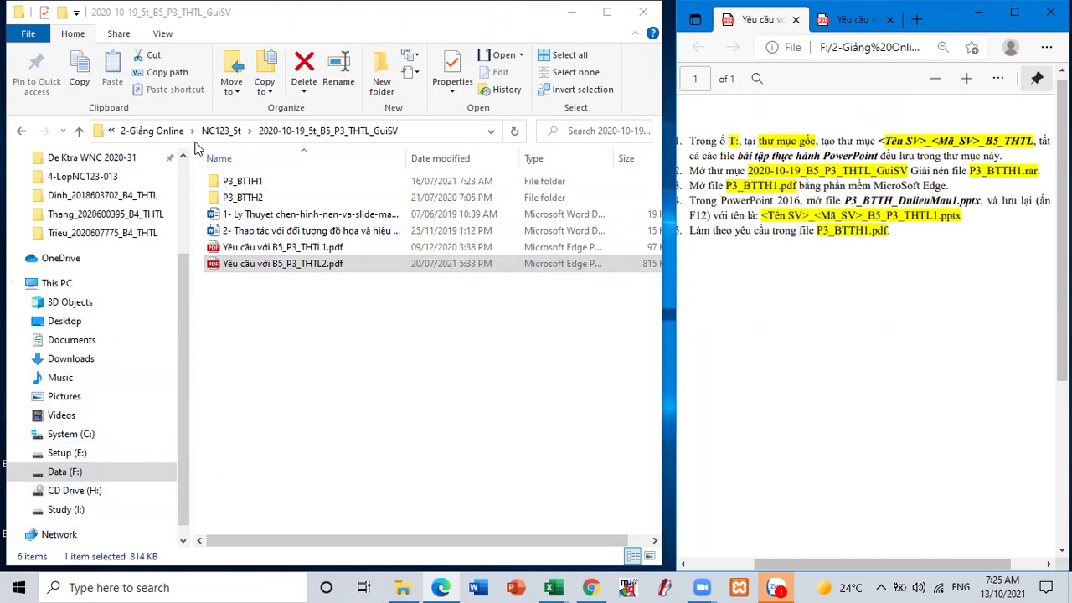
# - Create a new folder in NC123_5t named with the student's name, ID and _B5_THTL
pyautogui.click(79, 131)
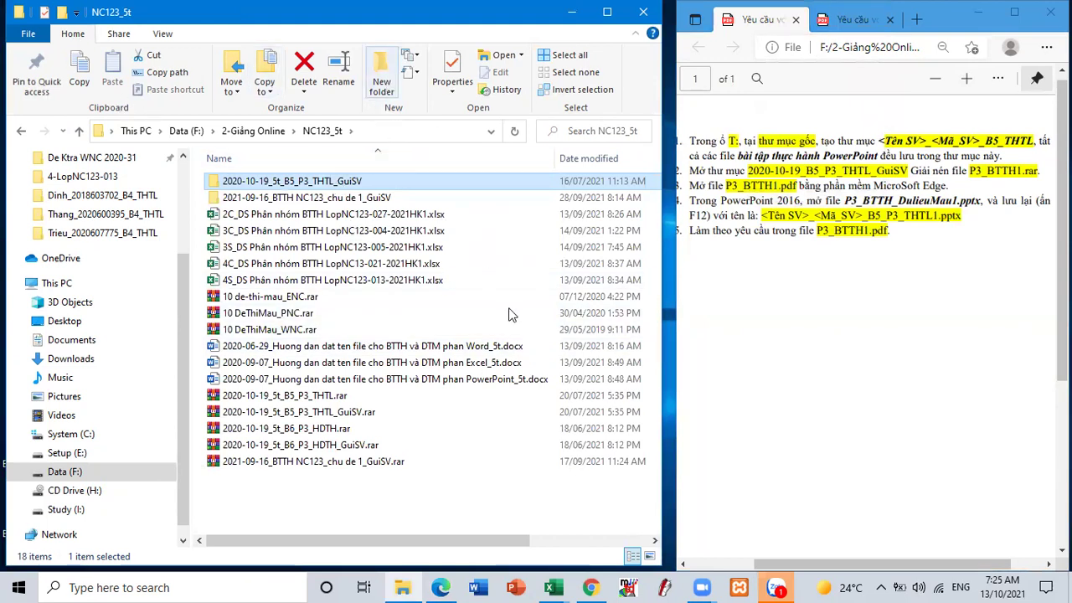
pyautogui.hotkey('ctrl', 'shift', 'n')
pyautogui.write('Hu')
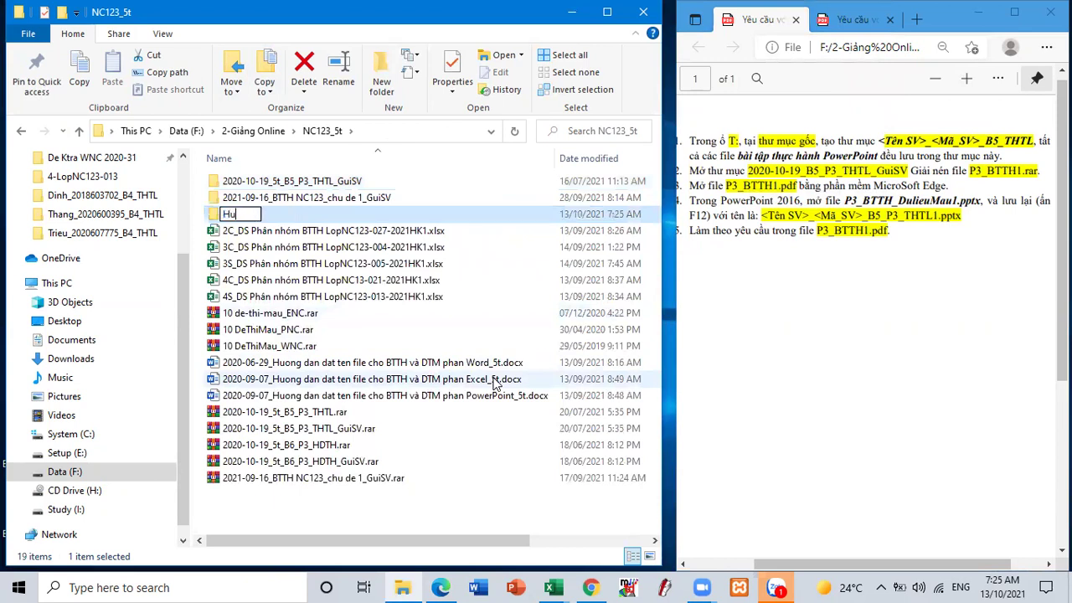
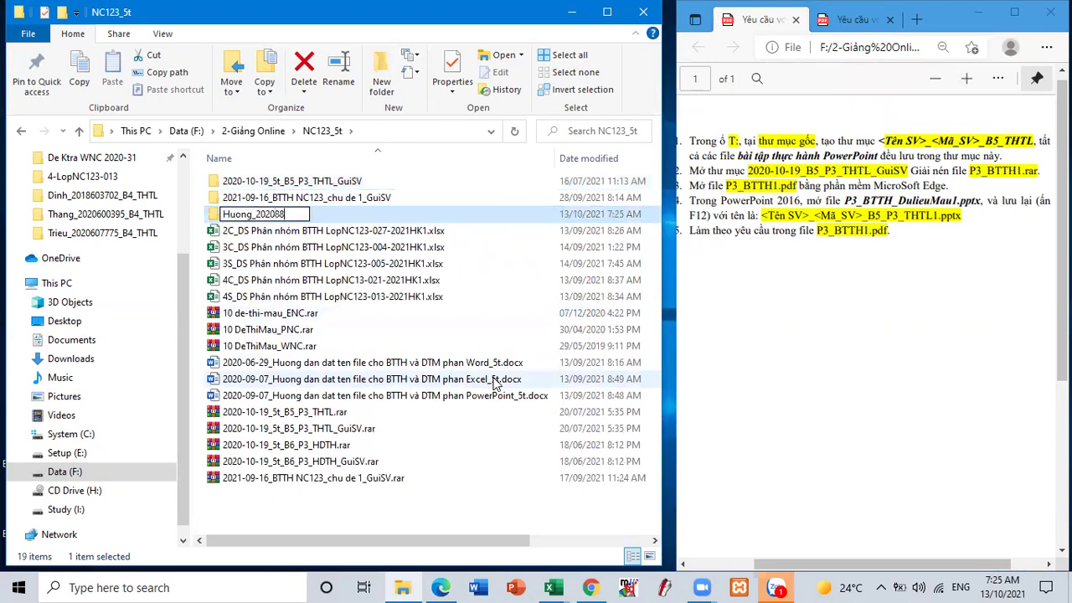
pyautogui.press('Return')
pyautogui.press('Return')
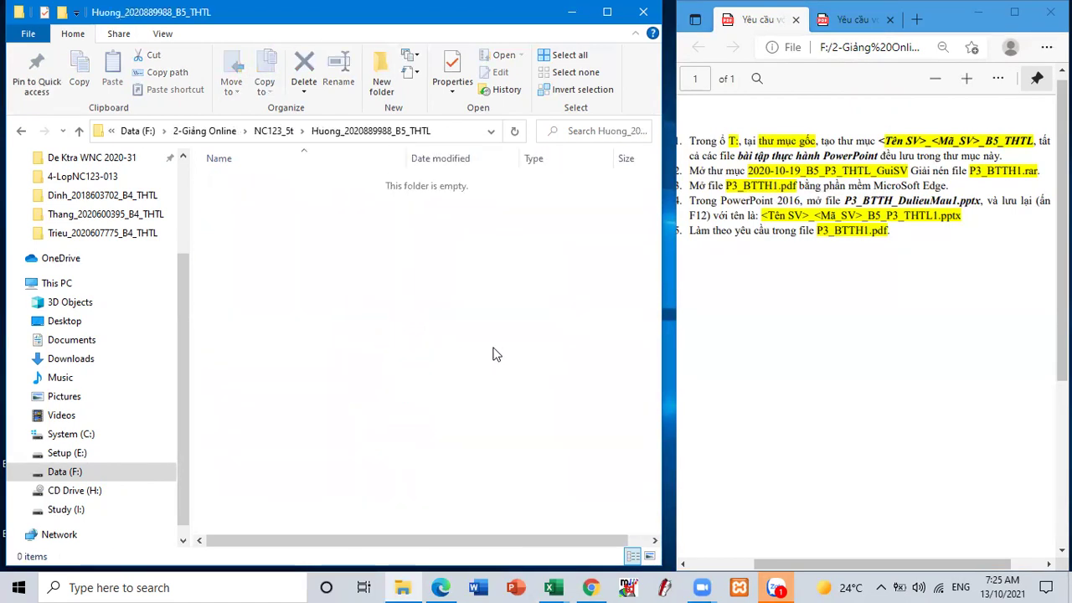
# - Open the student's new B5_THTL folder in a separate window
pyautogui.click(78, 130)
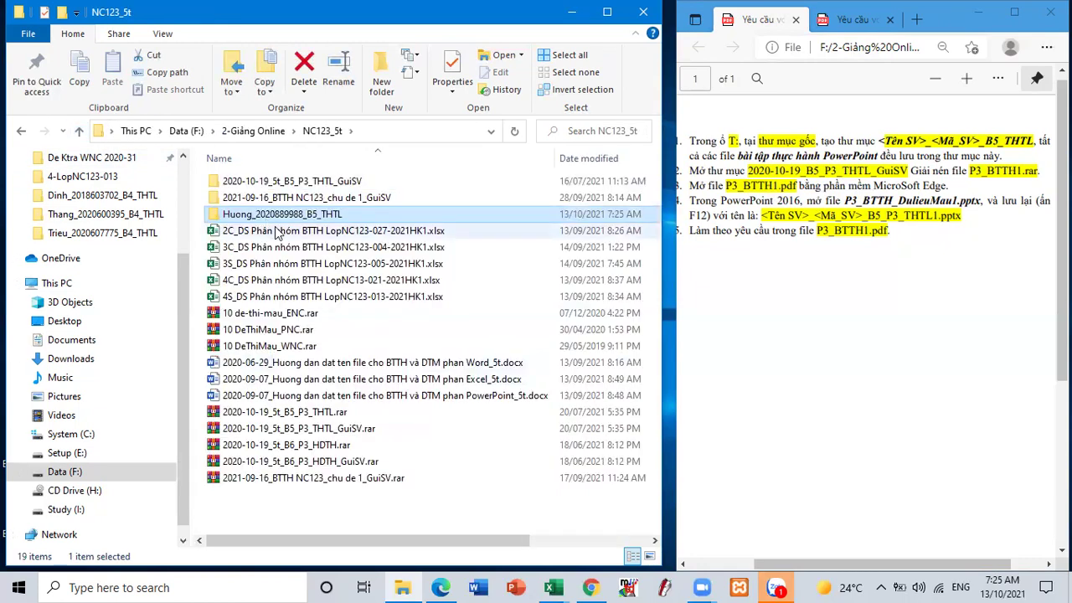
pyautogui.rightClick(285, 214)
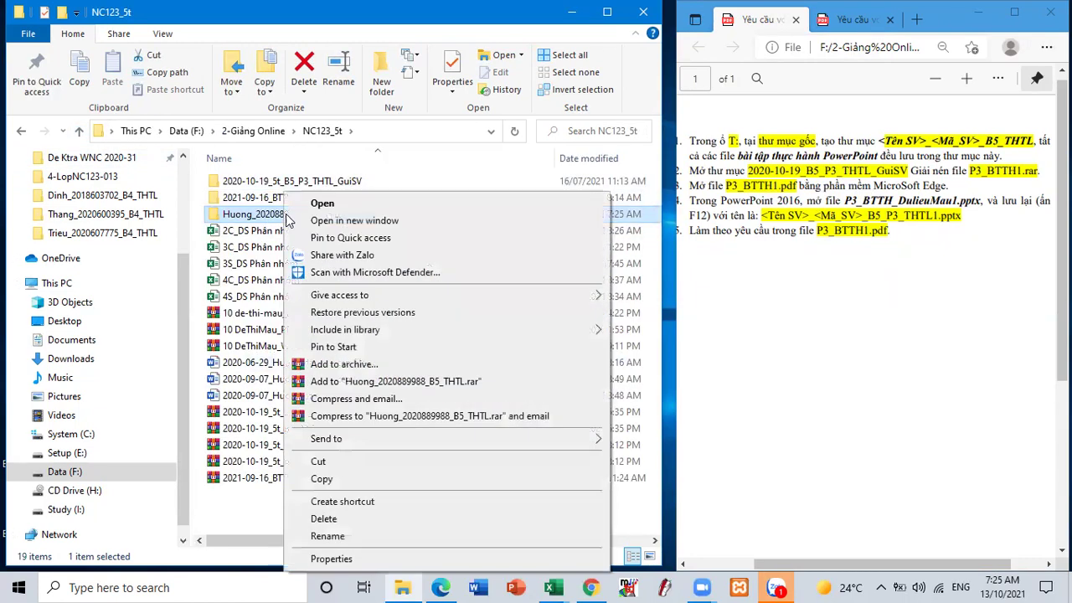
pyautogui.click(354, 220)
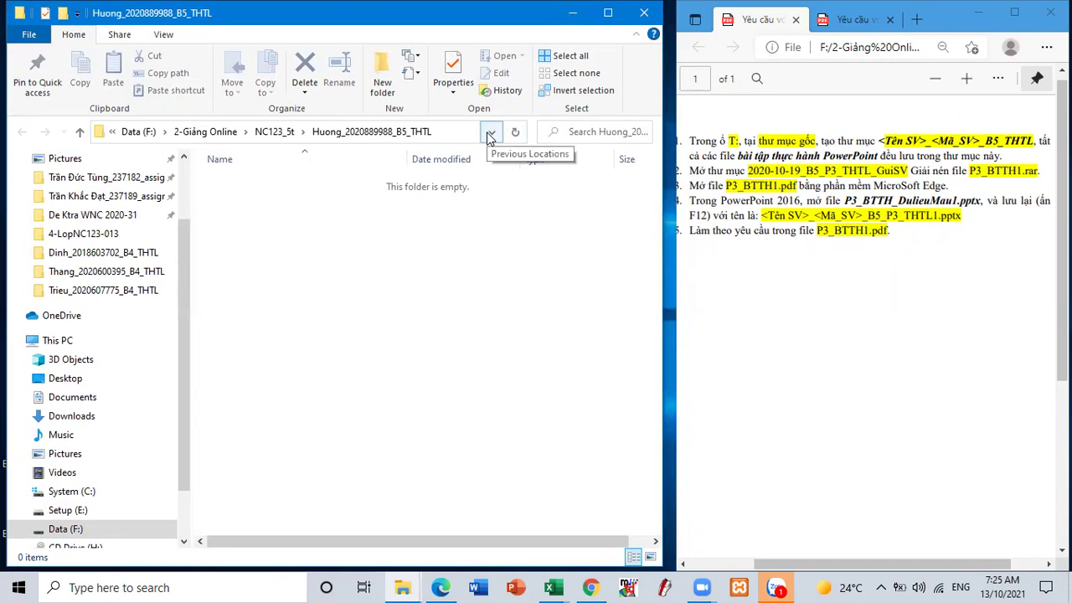
# - Go through the GuiSV folder into P3_BTTH1 and open P3_BTTH1.pdf in Microsoft Edge
pyautogui.hotkey('alt', 'Up')
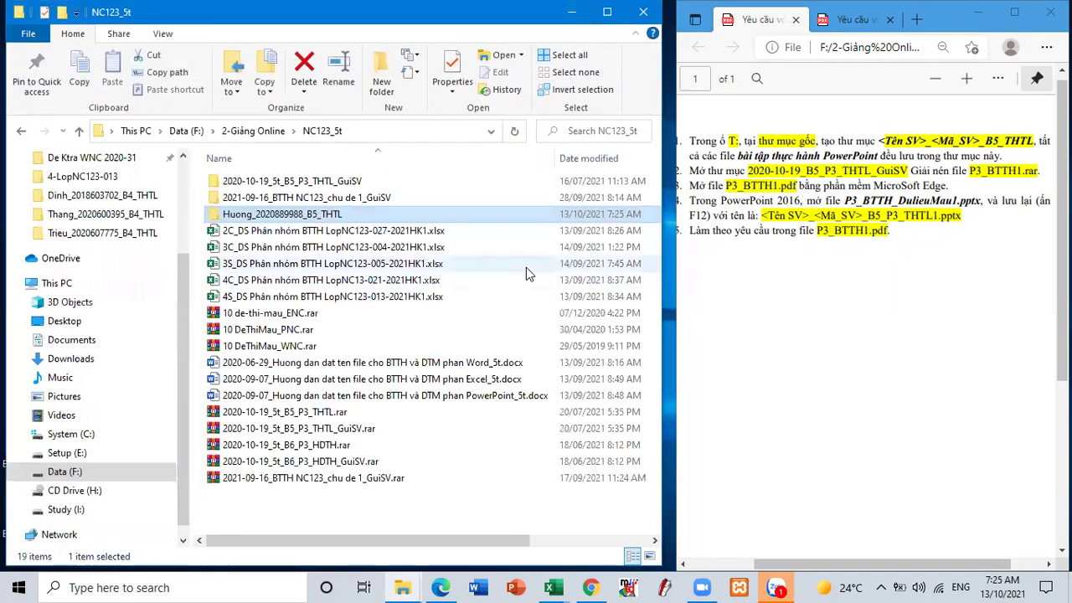
pyautogui.doubleClick(325, 183)
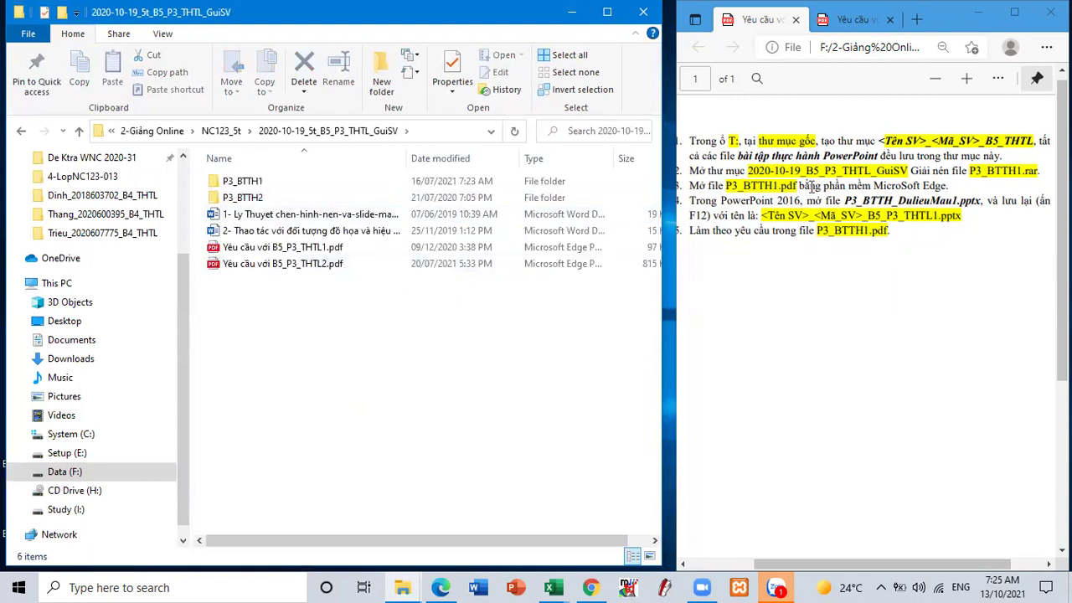
pyautogui.moveTo(967, 172); pyautogui.dragTo(1040, 172)
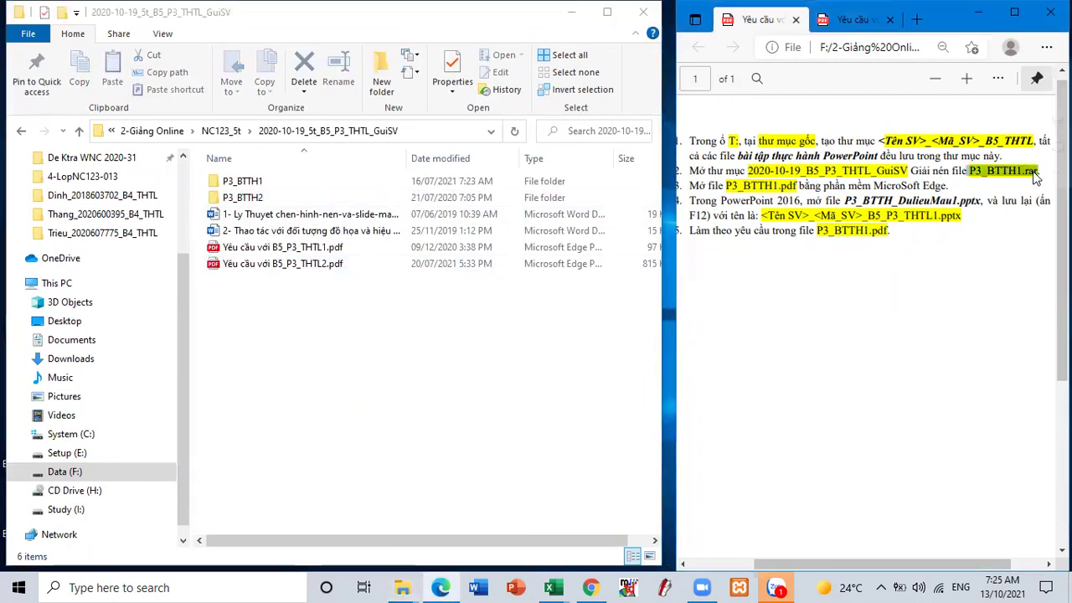
pyautogui.doubleClick(254, 182)
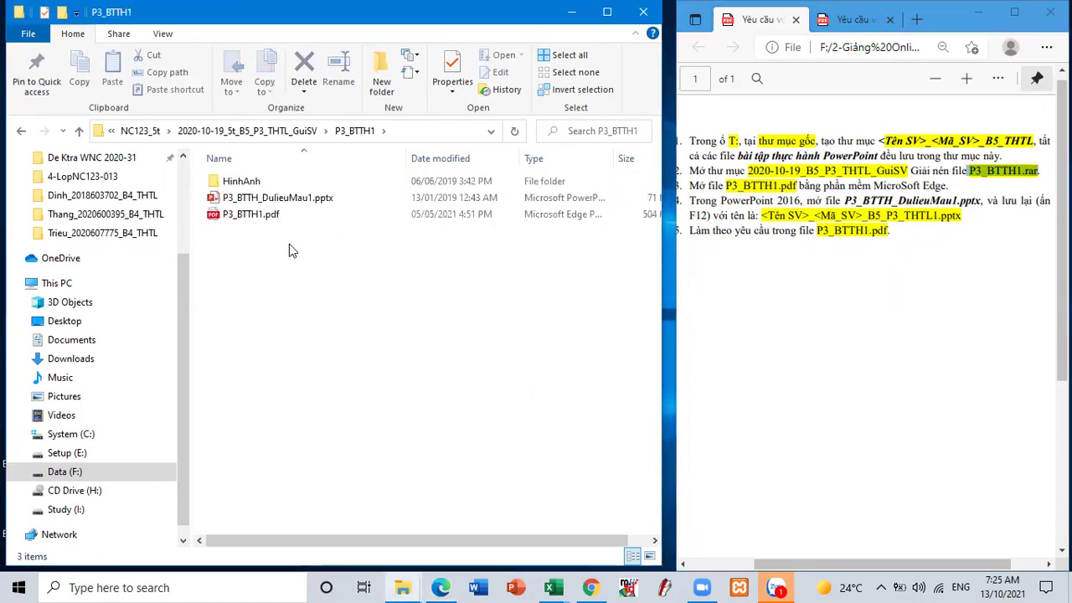
pyautogui.rightClick(254, 215)
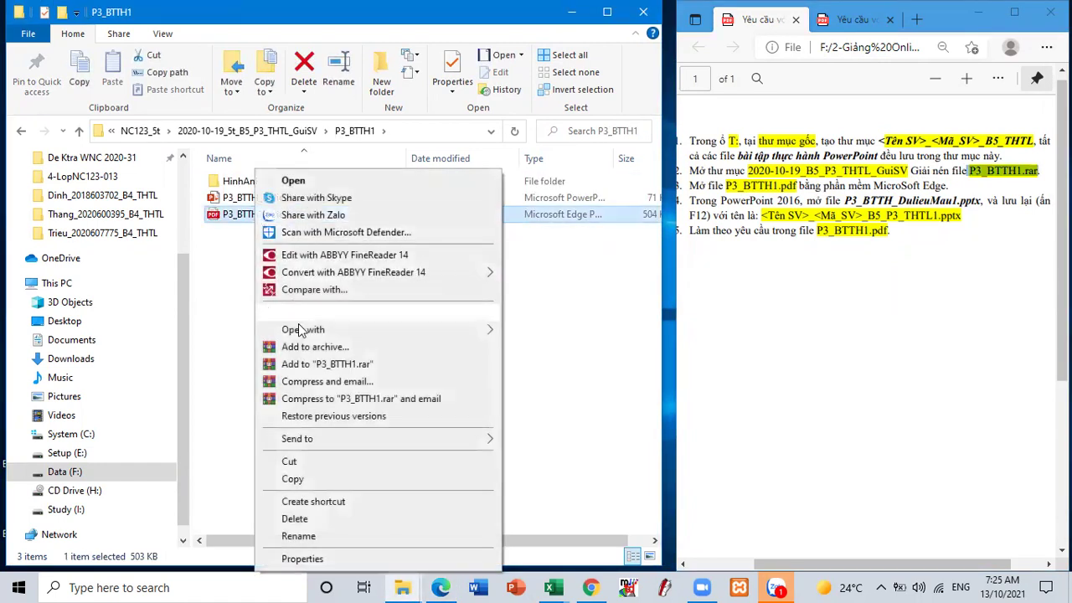
pyautogui.moveTo(340, 331)
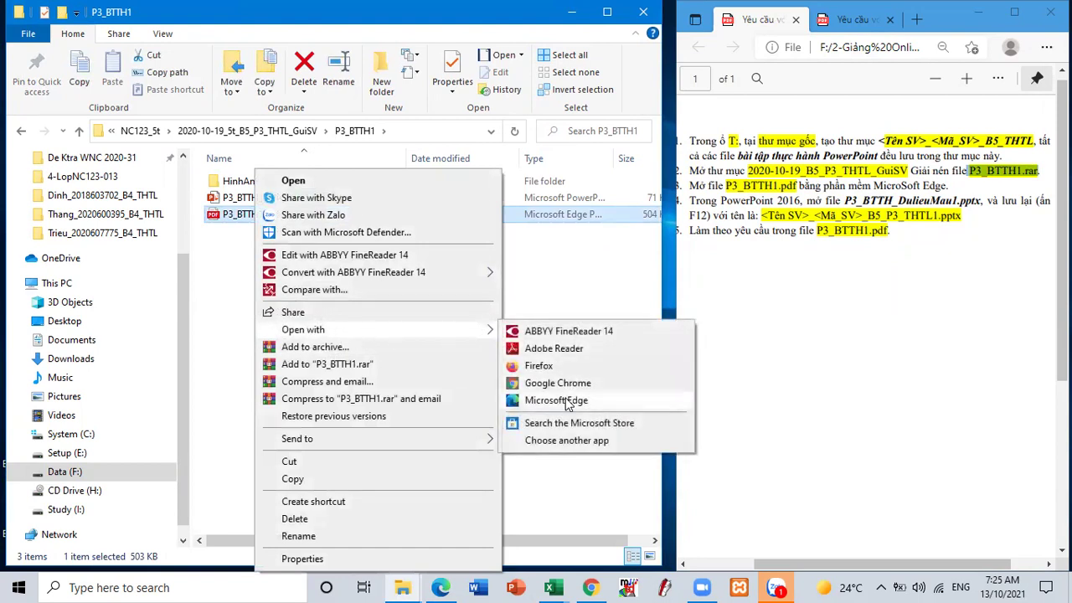
pyautogui.click(568, 400)
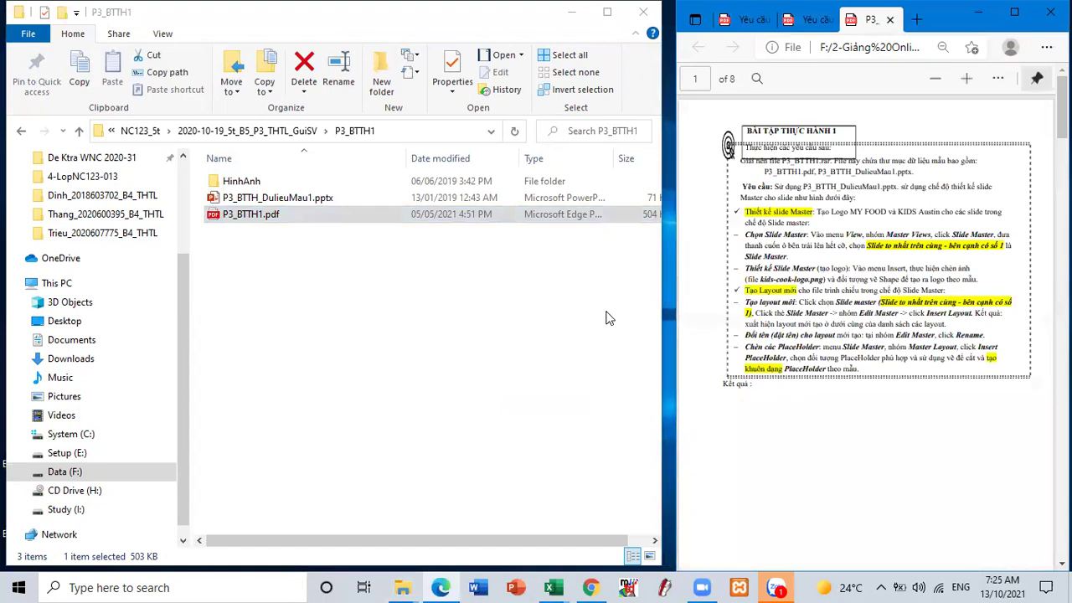
pyautogui.keyDown('ctrl'); pyautogui.scroll(1, 783, 390); pyautogui.keyUp('ctrl')
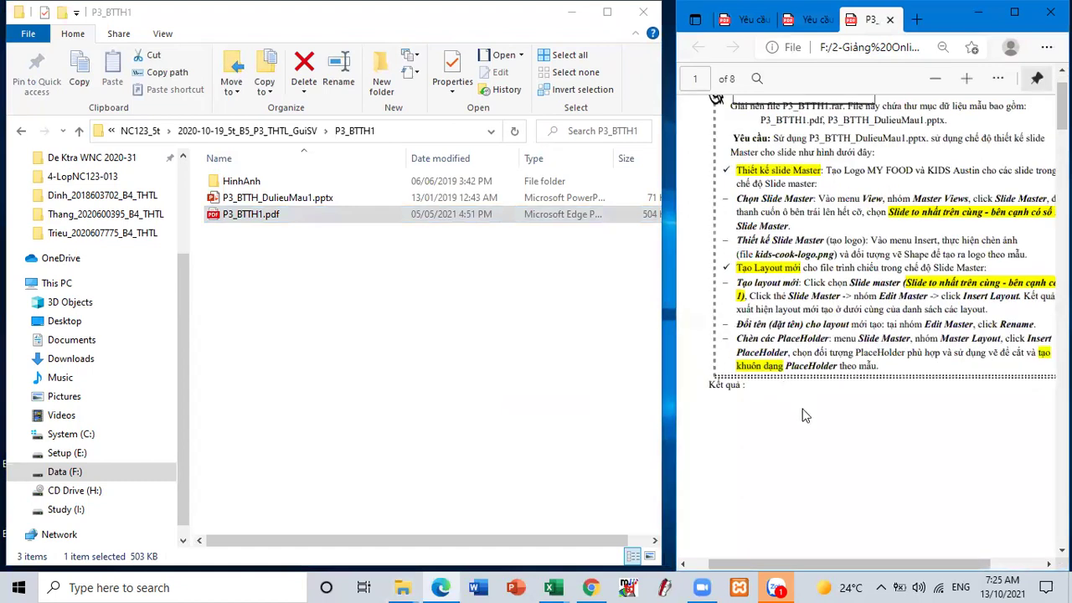
# - Switch back to the one-page assignment instructions tab
pyautogui.moveTo(860, 570); pyautogui.dragTo(884, 570)
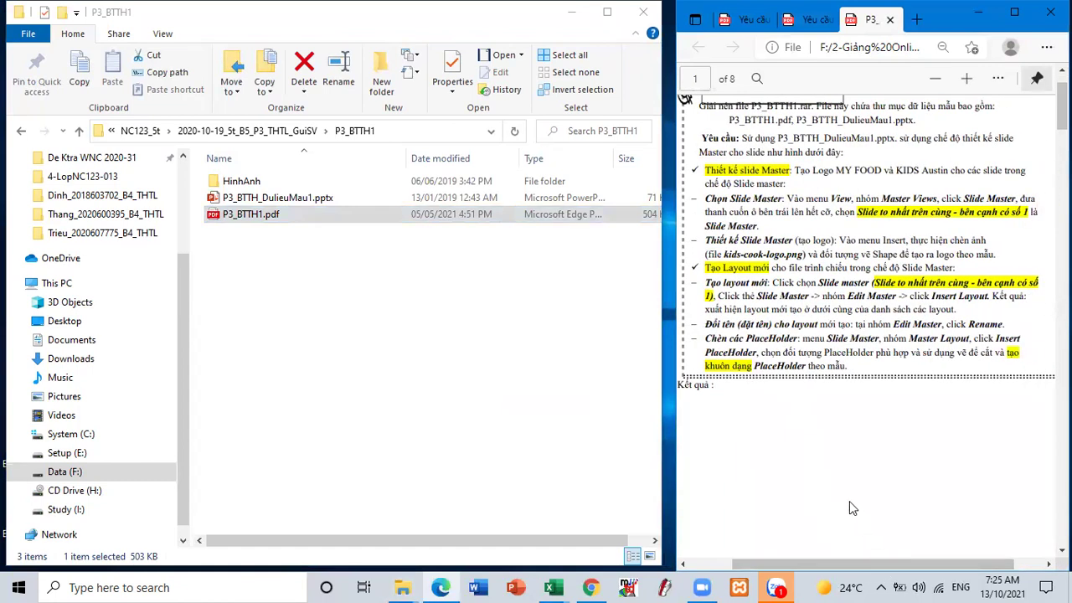
pyautogui.scroll(2, 851, 504)
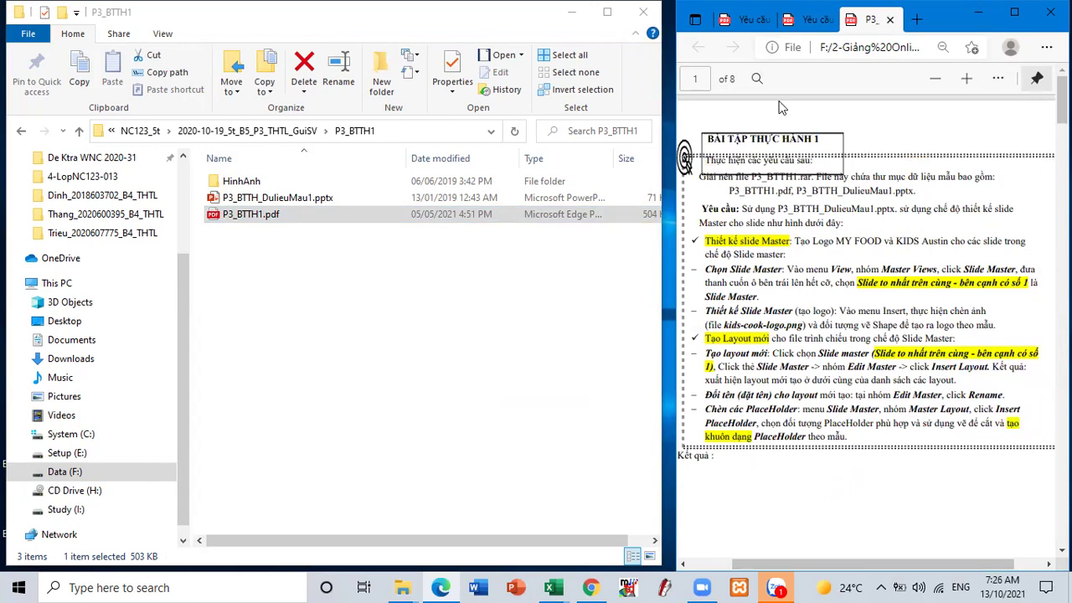
pyautogui.click(751, 26)
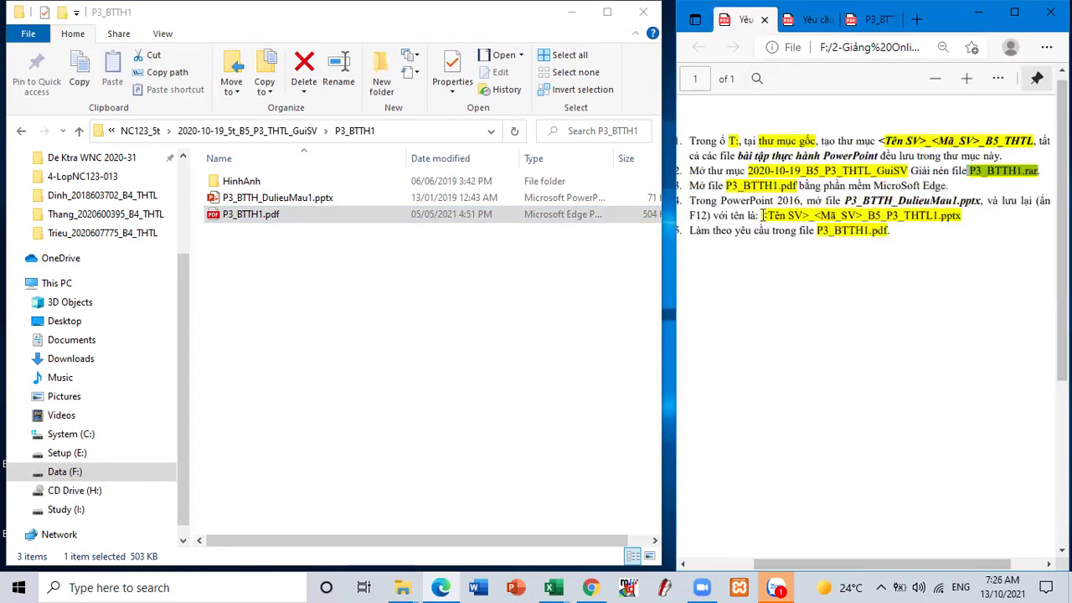
# - Highlight P3_BTTH_DulieuMau1.pptx and 'PowerPoint 2016' in step 4, then launch PowerPoint
pyautogui.moveTo(840, 202); pyautogui.dragTo(980, 202)
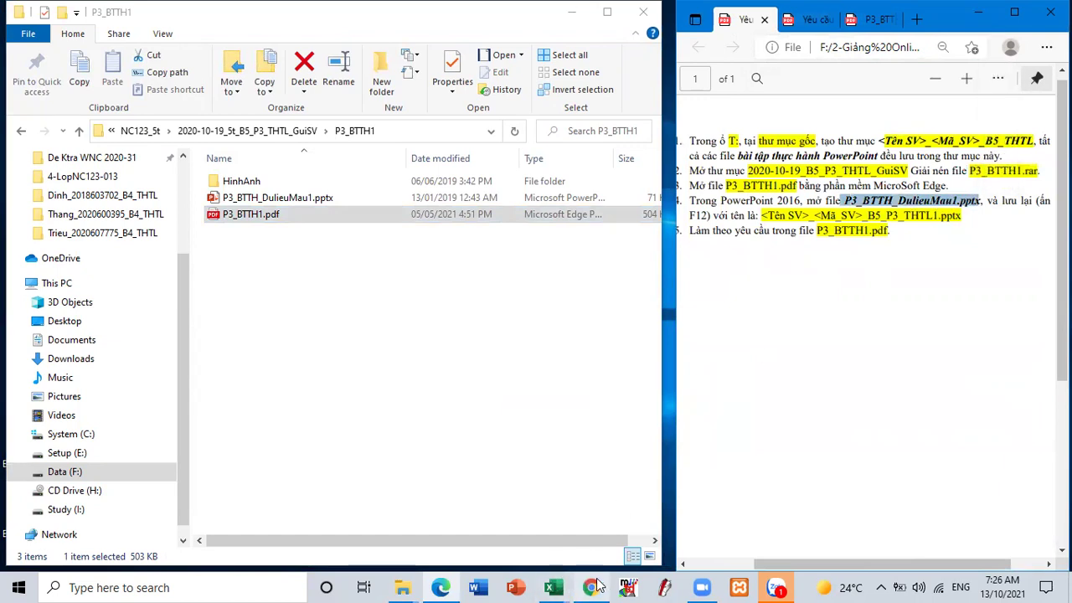
pyautogui.moveTo(706, 200); pyautogui.dragTo(801, 201)
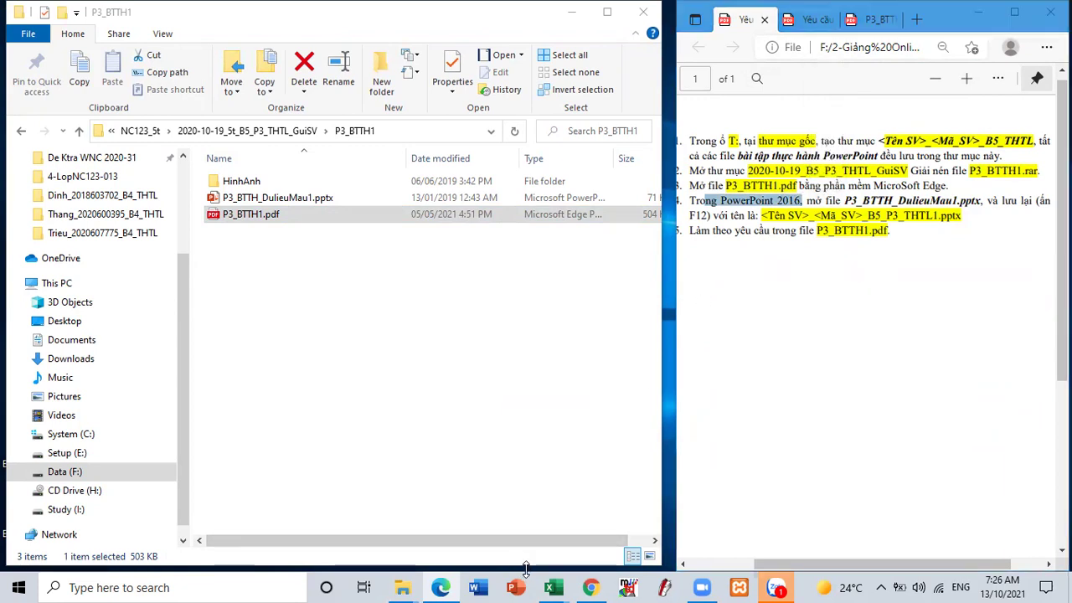
pyautogui.click(525, 567)
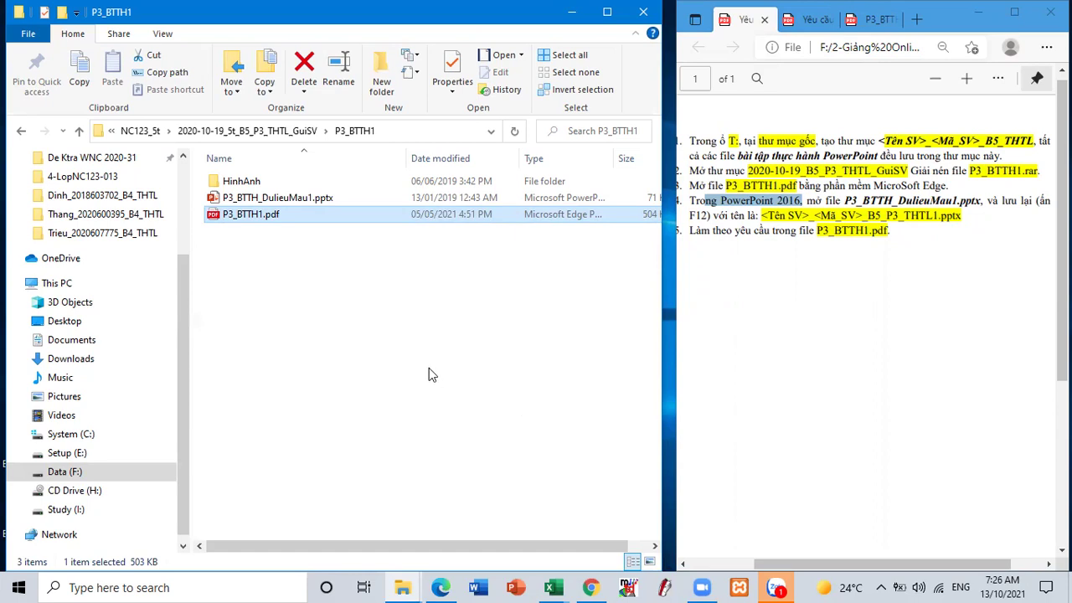
pyautogui.click(516, 587)
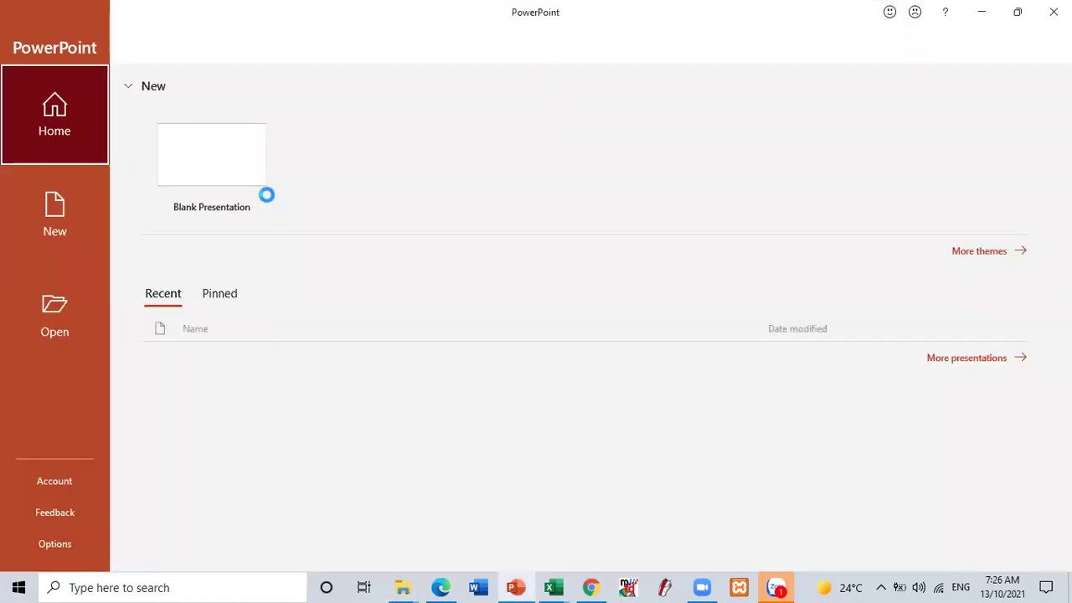
# - Restore the PowerPoint window and start browsing for an existing presentation
pyautogui.click(1016, 12)
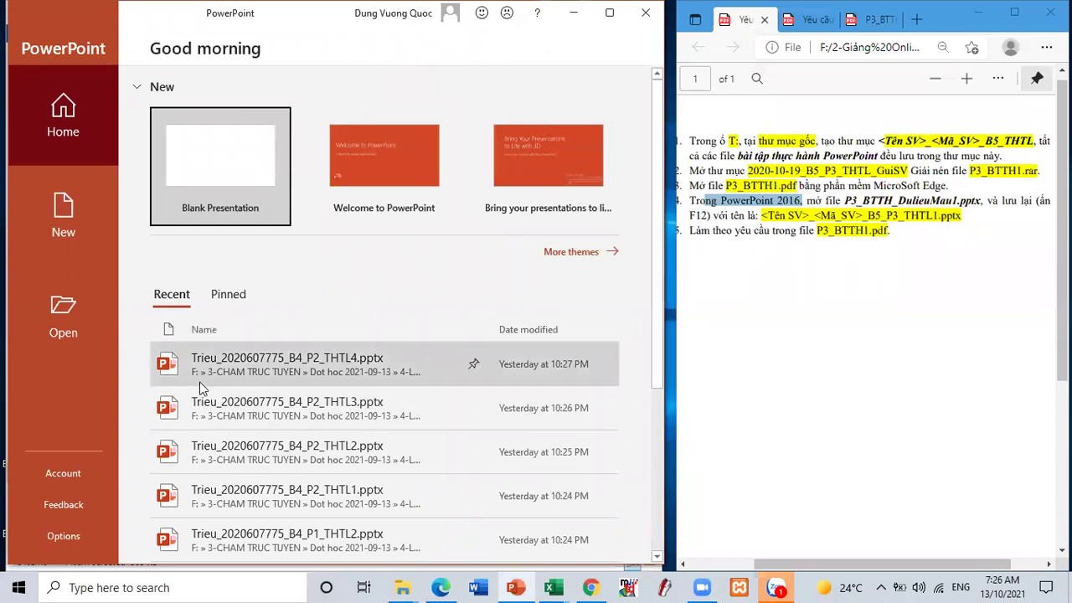
pyautogui.click(59, 303)
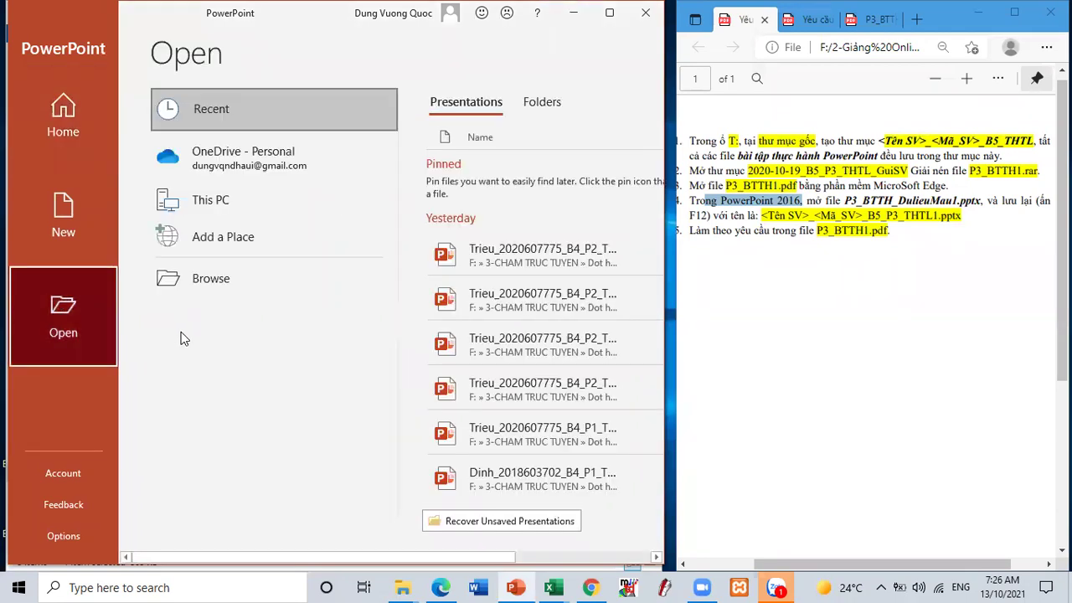
pyautogui.click(208, 279)
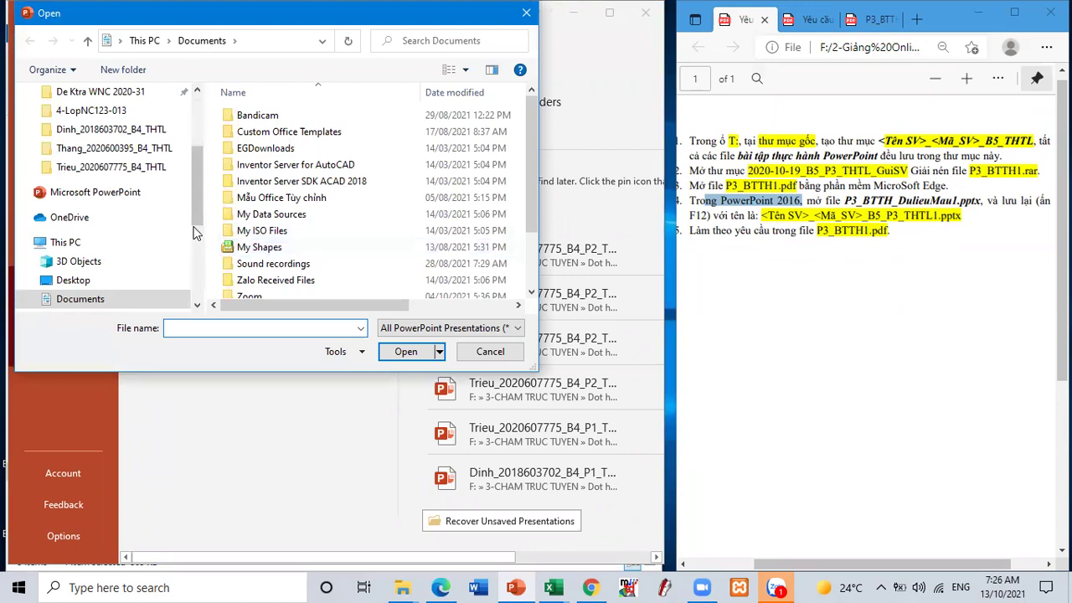
pyautogui.moveTo(196, 199); pyautogui.dragTo(199, 235)
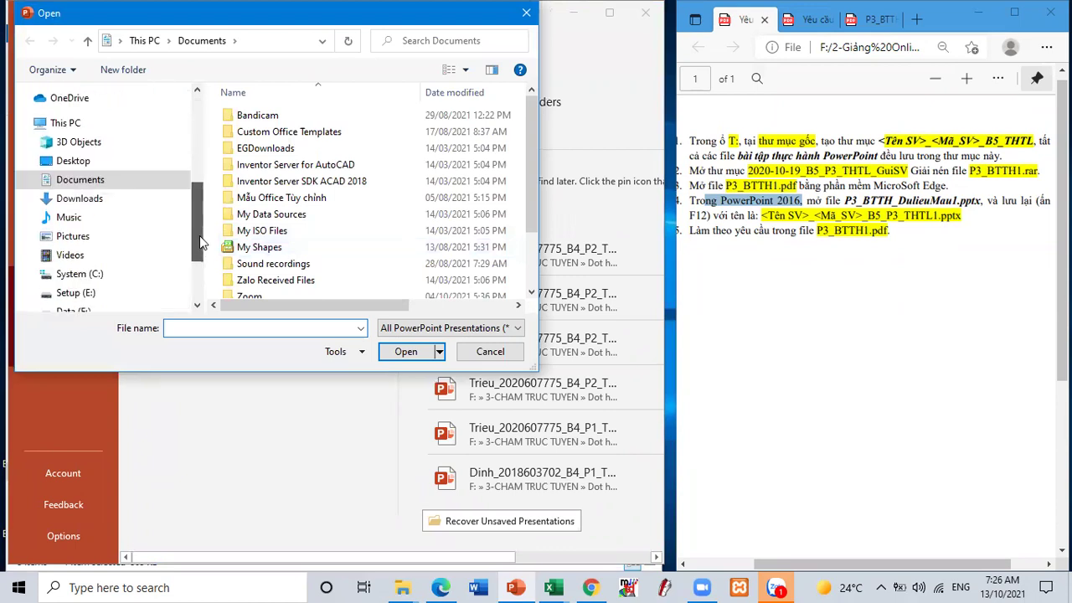
pyautogui.scroll(-1, 123, 287)
# - Open P3_BTTH_DulieuMau1.pptx from F: > 2-Giảng Online > NC123_5t > GuiSV > P3_BTTH1
pyautogui.click(83, 287)
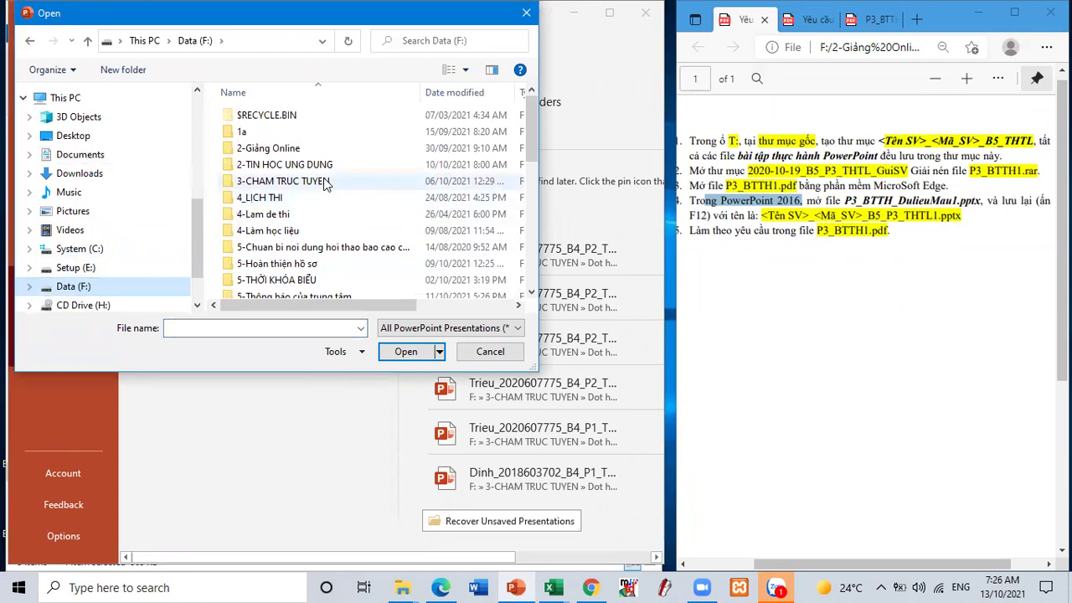
pyautogui.doubleClick(276, 148)
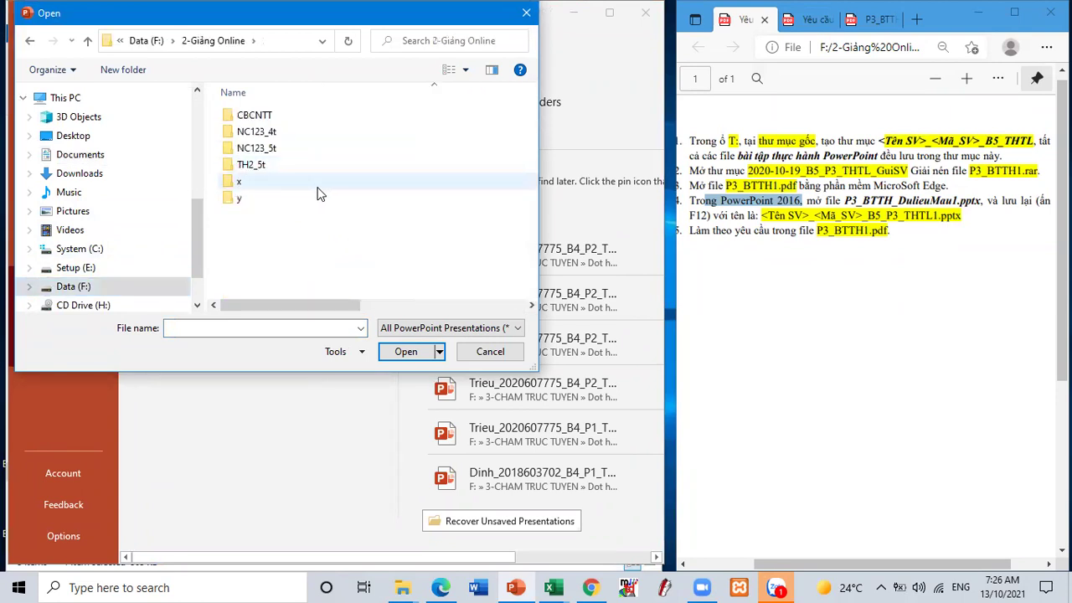
pyautogui.doubleClick(272, 147)
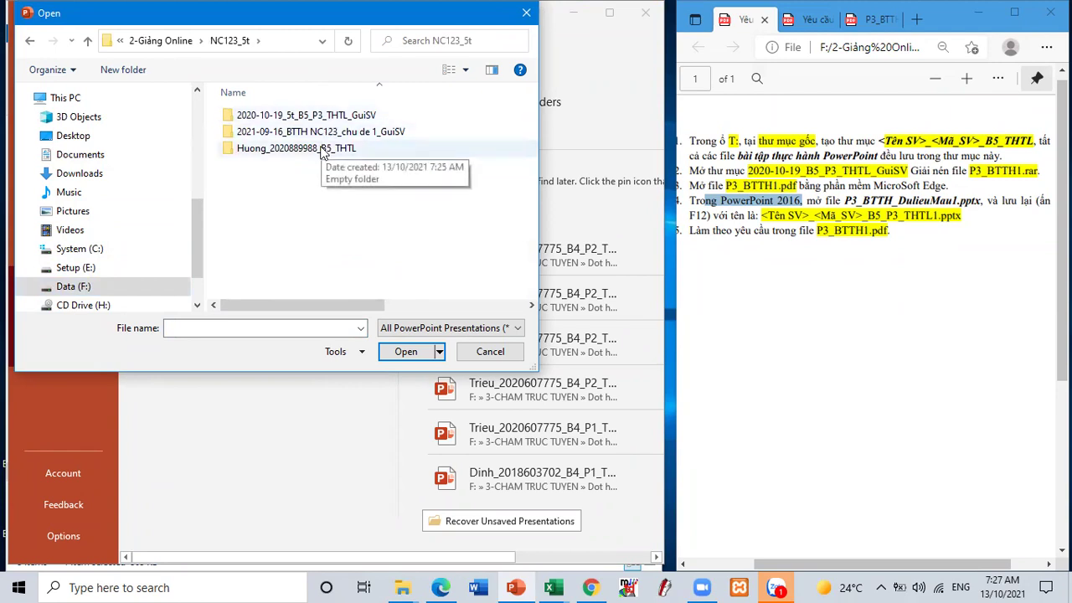
pyautogui.doubleClick(277, 116)
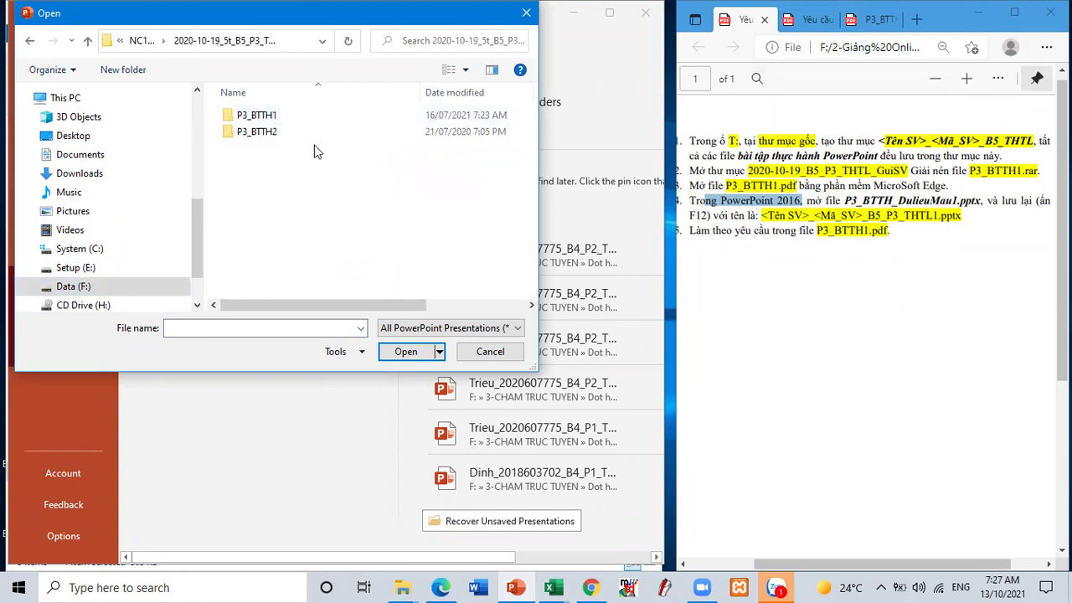
pyautogui.doubleClick(260, 117)
pyautogui.click(268, 134)
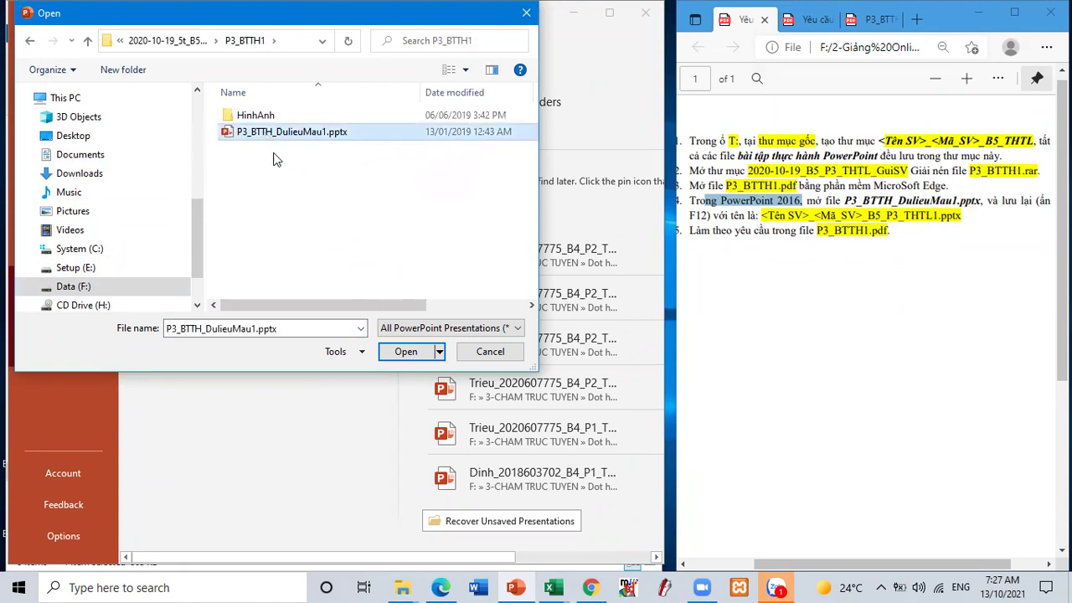
pyautogui.click(405, 352)
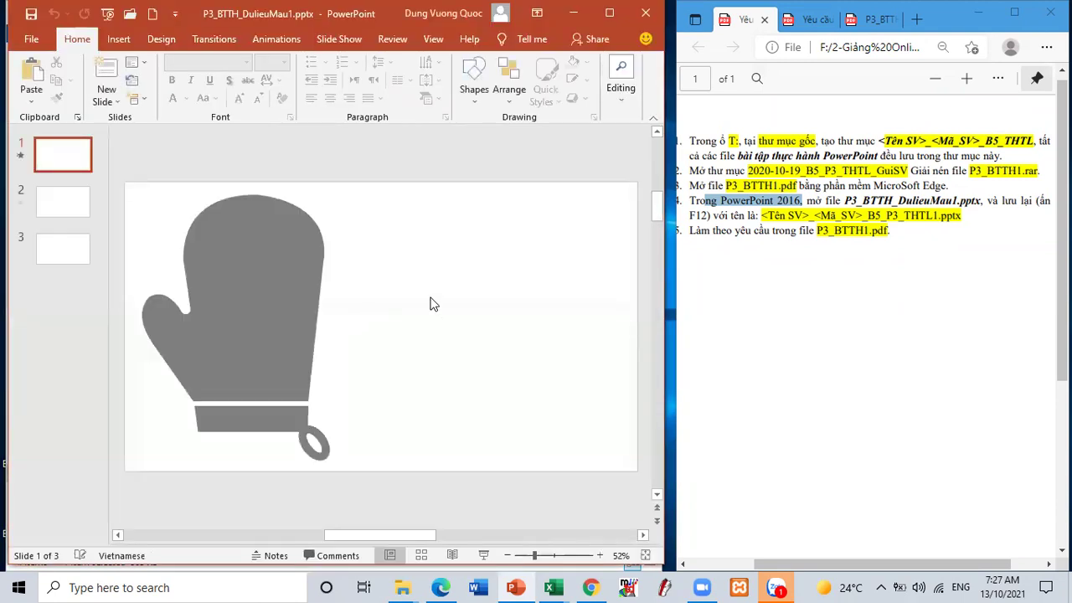
# - Mark the required file name in the instructions and bring up Save As with F12
pyautogui.moveTo(762, 215); pyautogui.dragTo(966, 216)
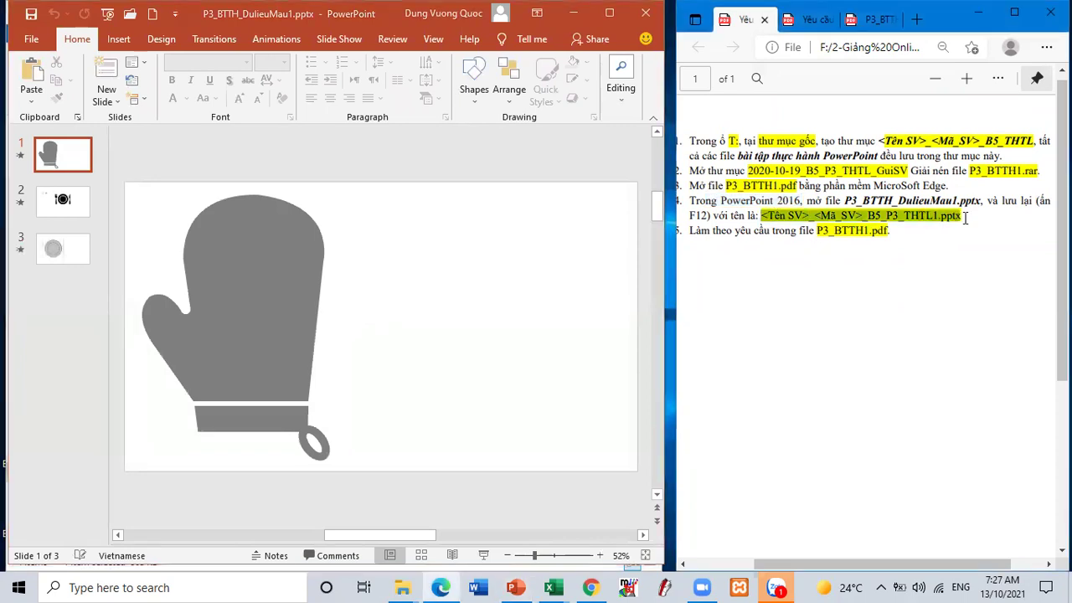
pyautogui.click(450, 264)
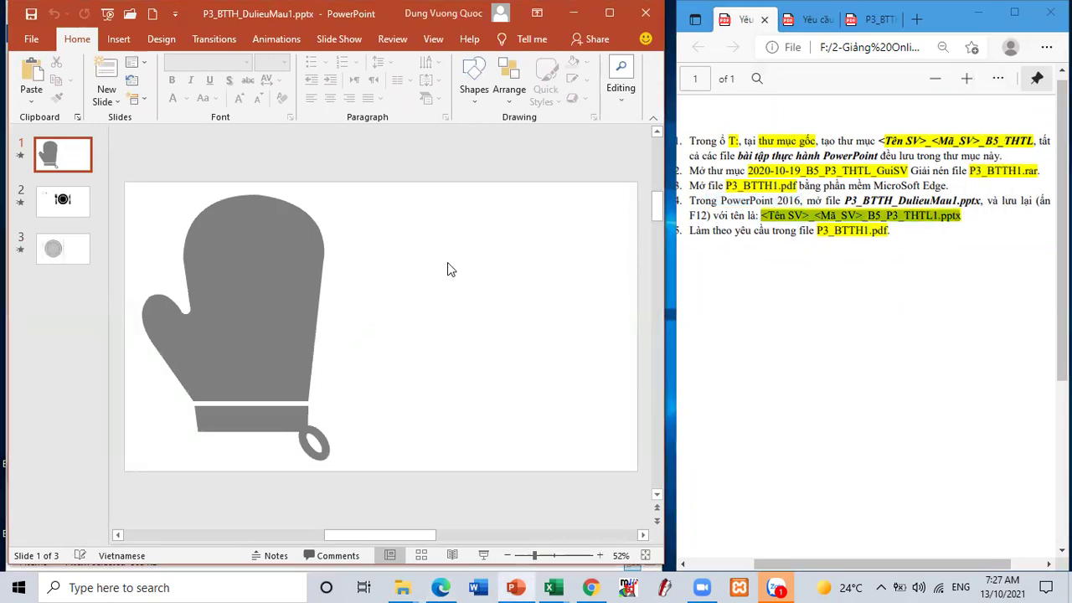
pyautogui.press('F12')
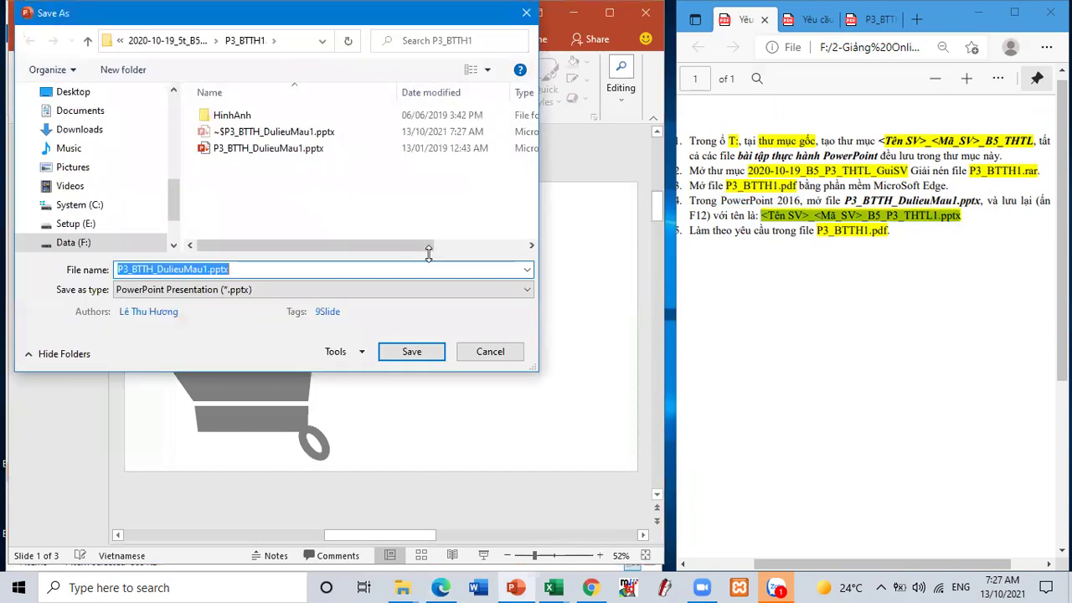
# - Move Save As up two levels, copy the student's B5_THTL folder name, and enter it
pyautogui.click(87, 40)
pyautogui.click(88, 40)
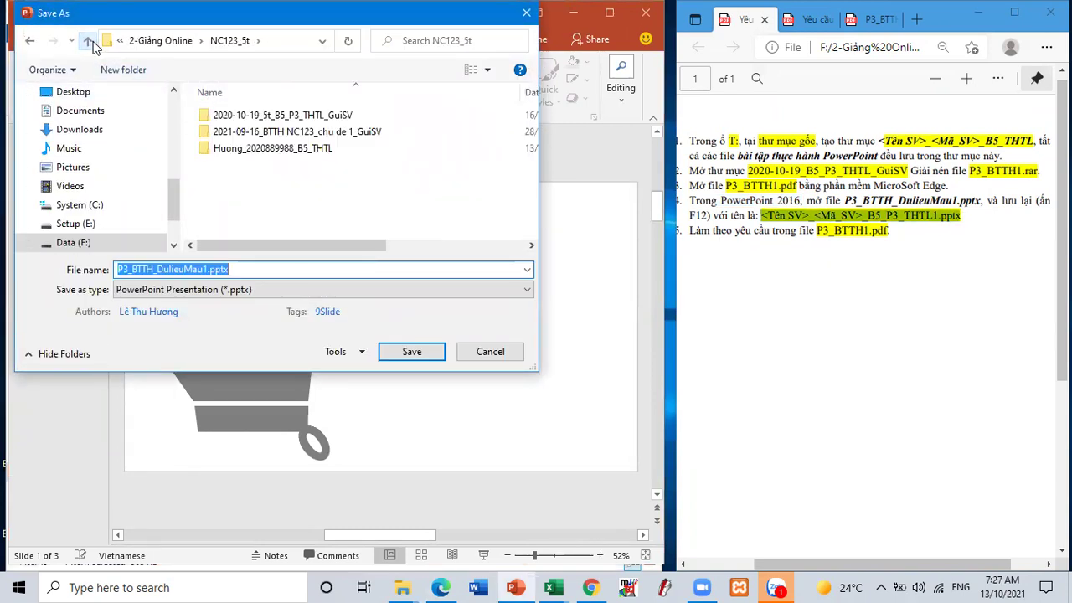
pyautogui.click(264, 149)
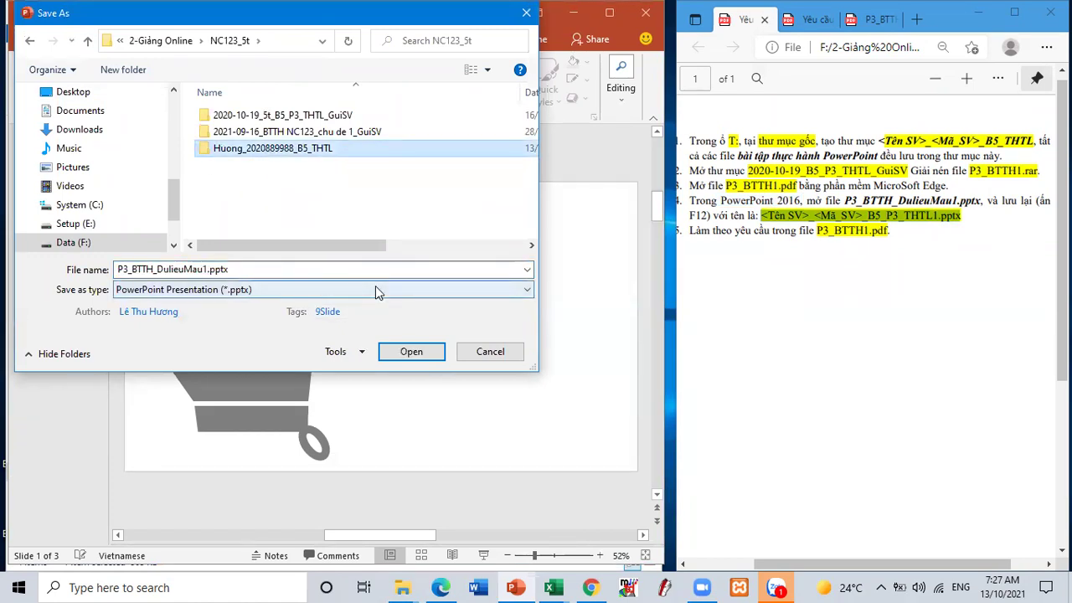
pyautogui.press('F2')
pyautogui.hotkey('ctrl', 'c')
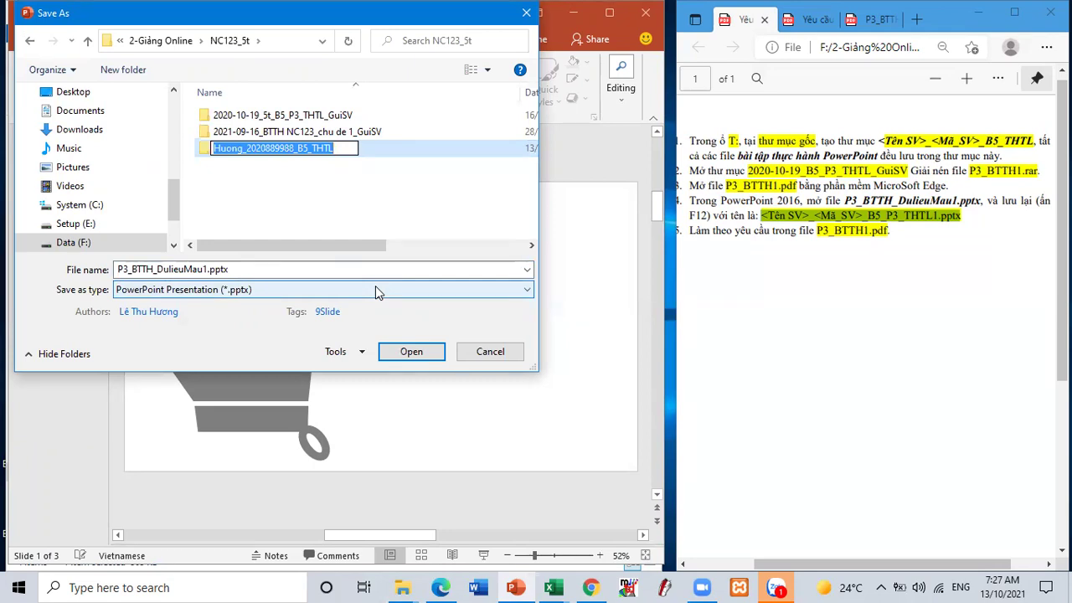
pyautogui.press('Return')
pyautogui.press('Return')
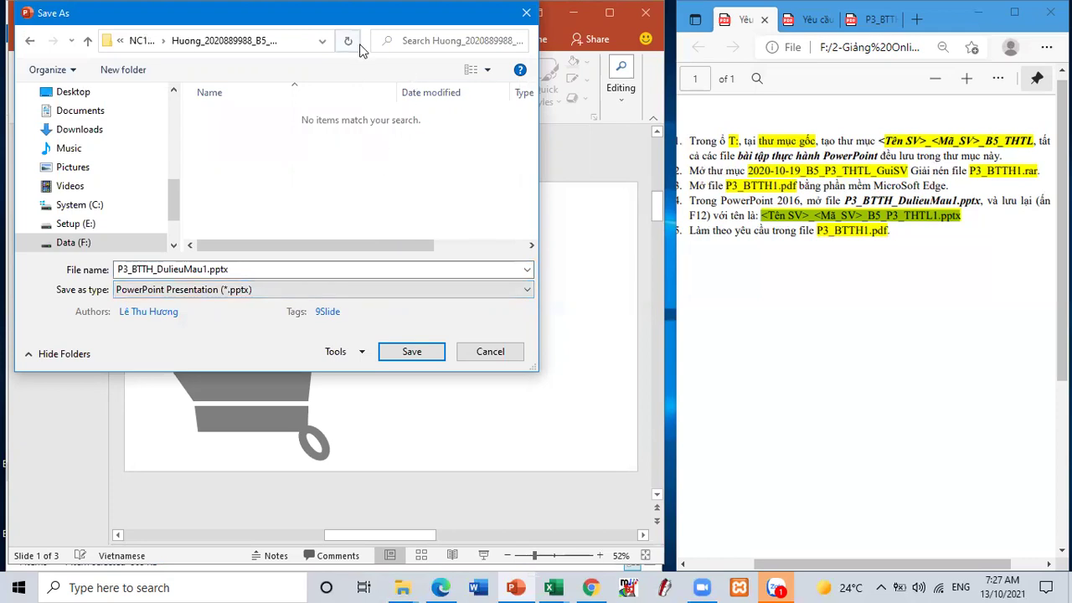
pyautogui.moveTo(367, 38); pyautogui.dragTo(473, 39)
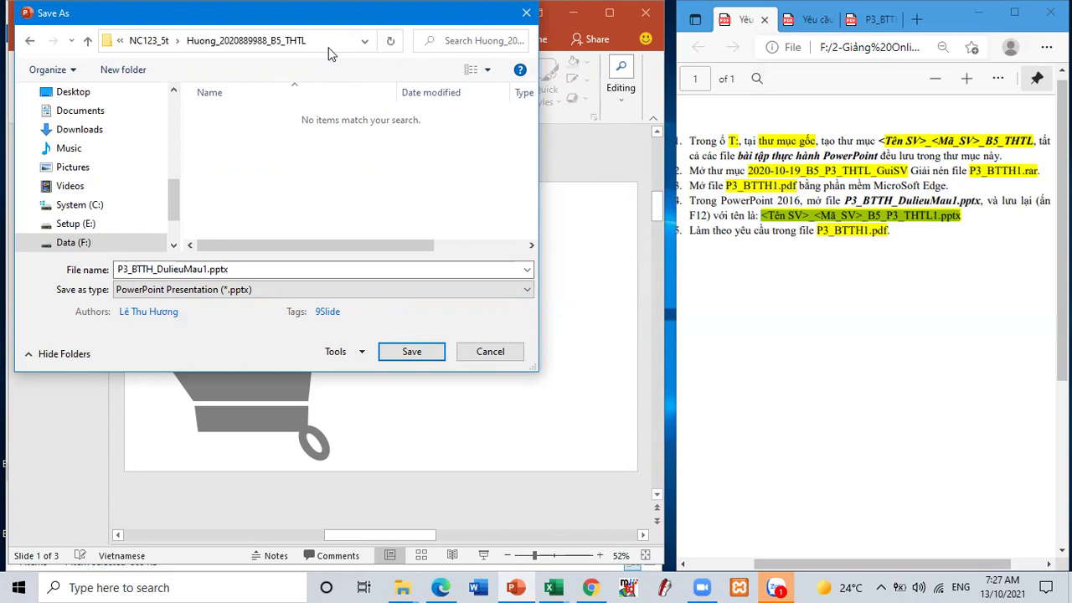
# - Name the file after the student folder, ending _B5_P3_THTL1, and save it
pyautogui.hotkey('alt', 'n')
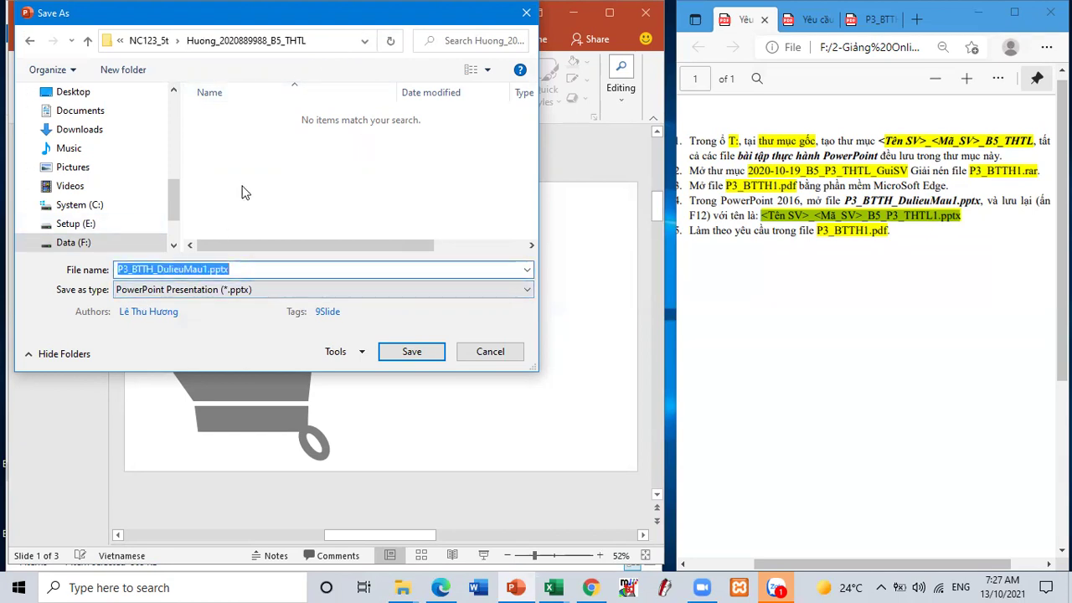
pyautogui.hotkey('ctrl', 'v')
pyautogui.write('1')
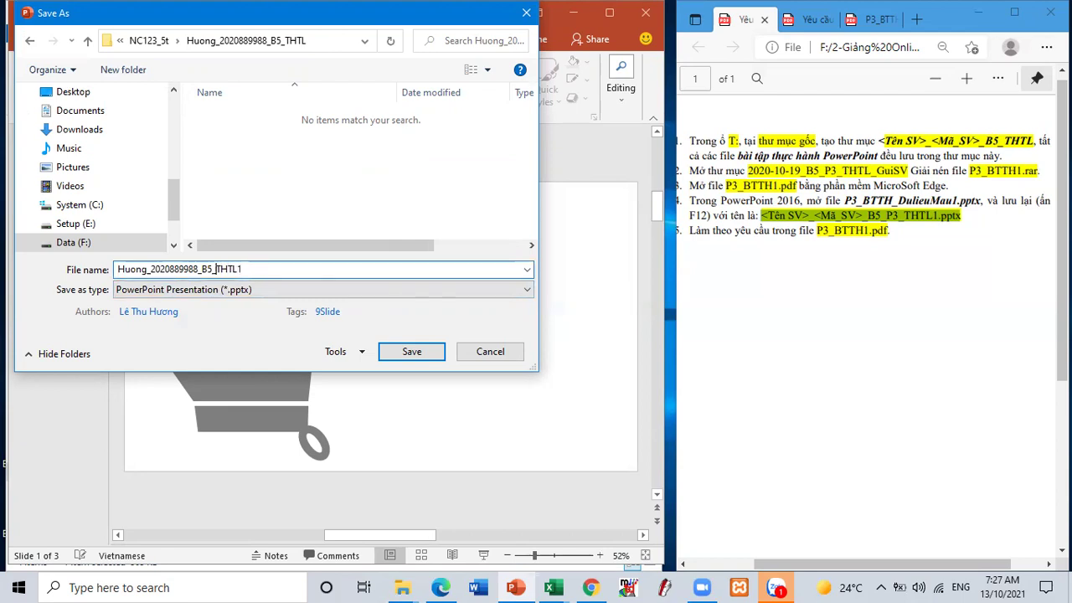
pyautogui.write('P3_')
pyautogui.click(416, 352)
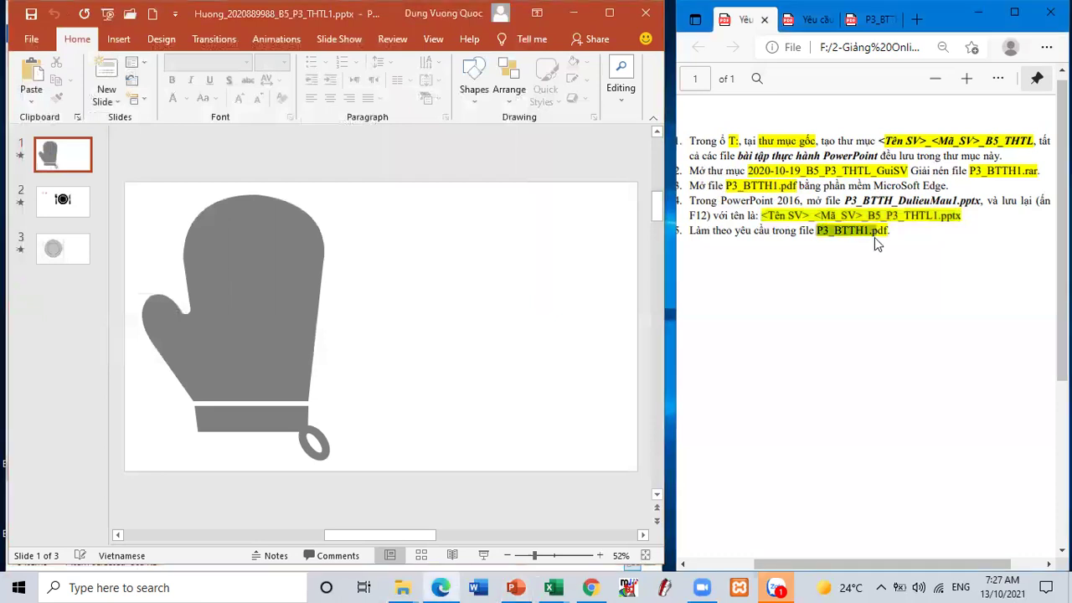
# - Switch to the P3_BTTH1.pdf tab, highlight the Slide Master steps, and scroll to page 2
pyautogui.click(870, 20)
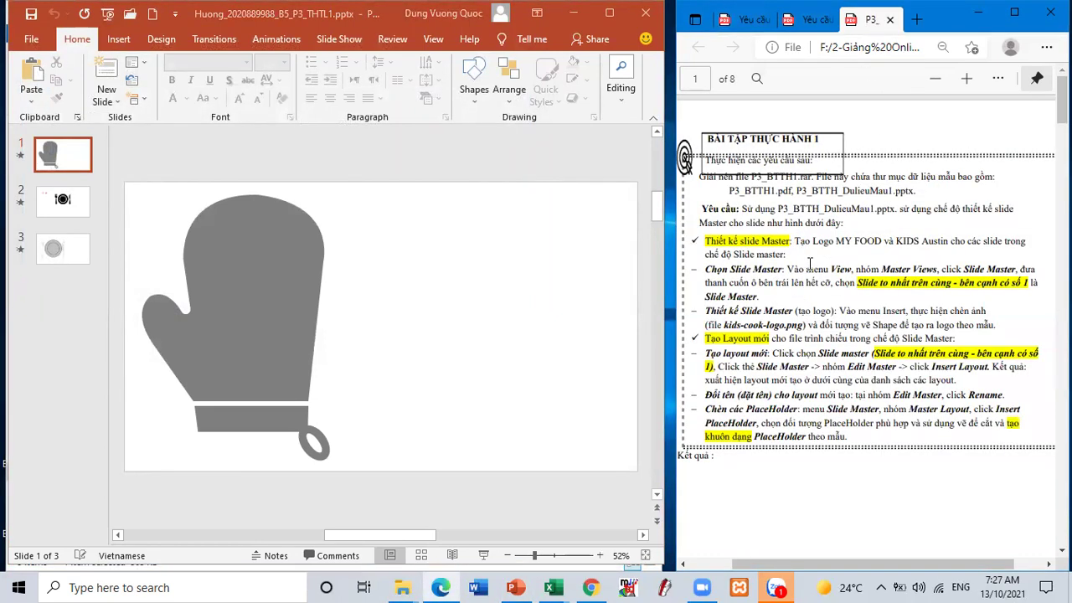
pyautogui.moveTo(807, 268); pyautogui.dragTo(868, 317)
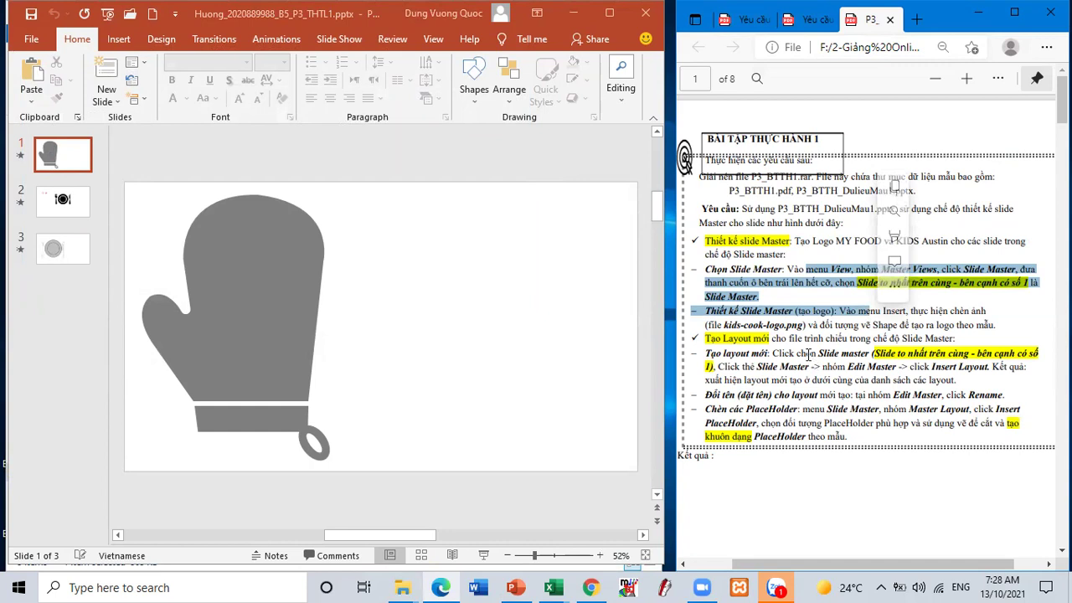
pyautogui.scroll(-5, 802, 342)
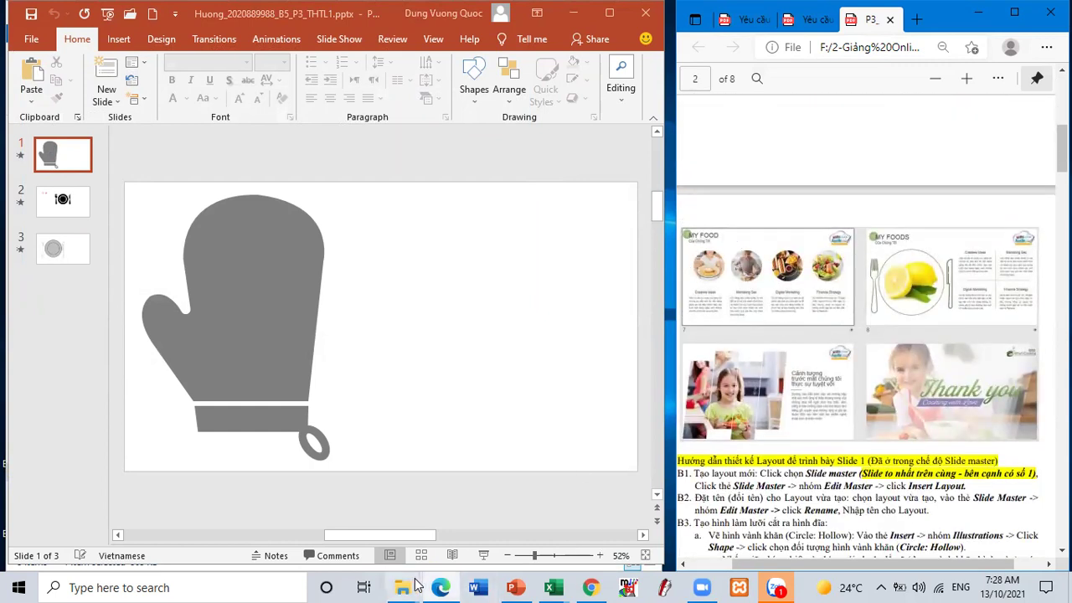
# - Go up to the GuiSV folder and open the '1- Ly Thuyet' slide-master theory document
pyautogui.moveTo(406, 586)
pyautogui.click(344, 543)
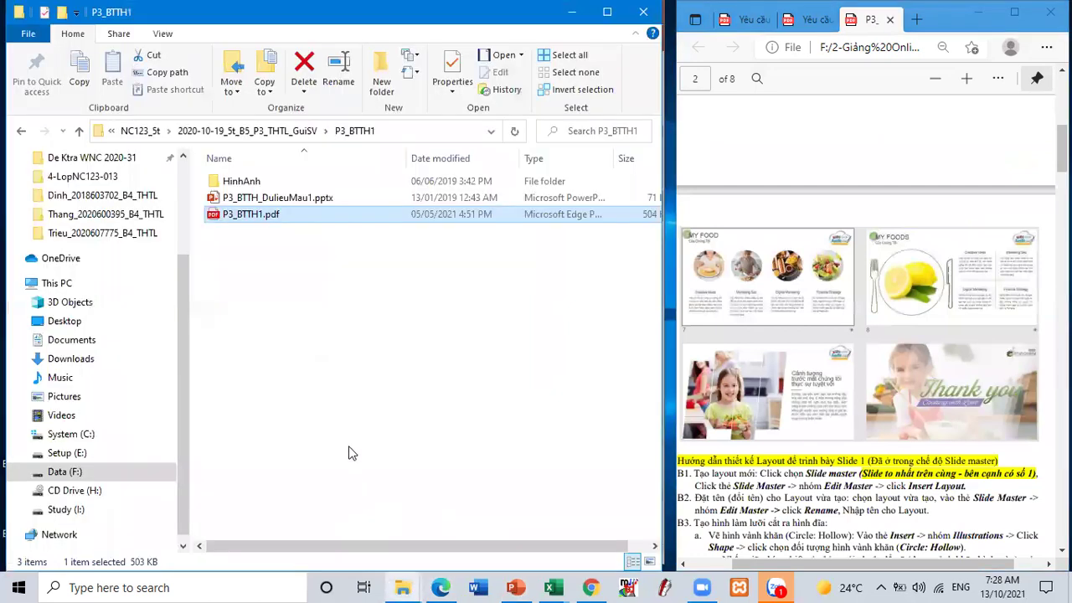
pyautogui.click(217, 134)
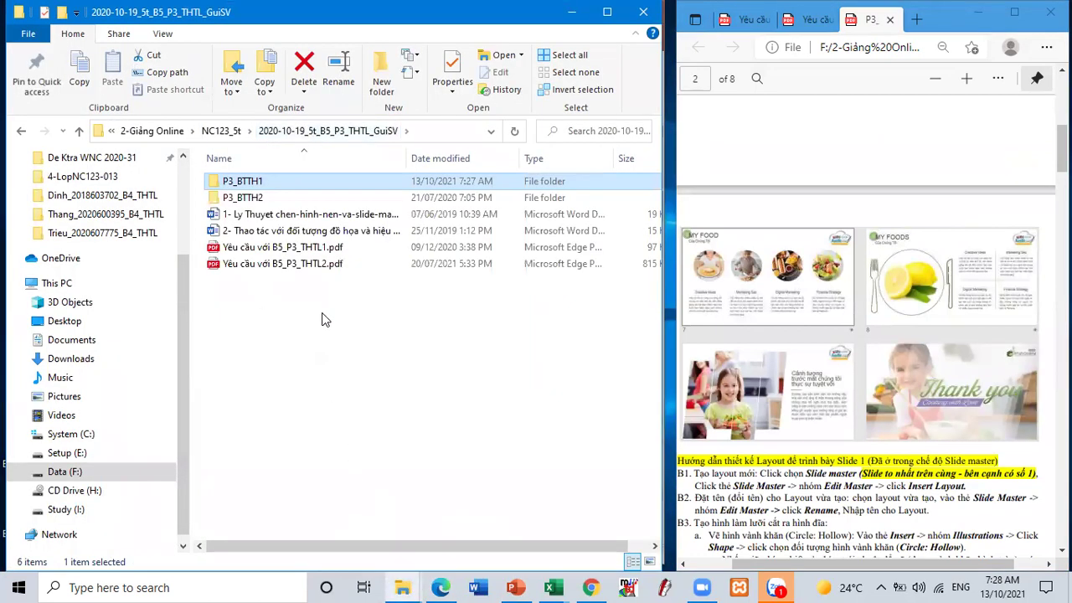
pyautogui.doubleClick(365, 215)
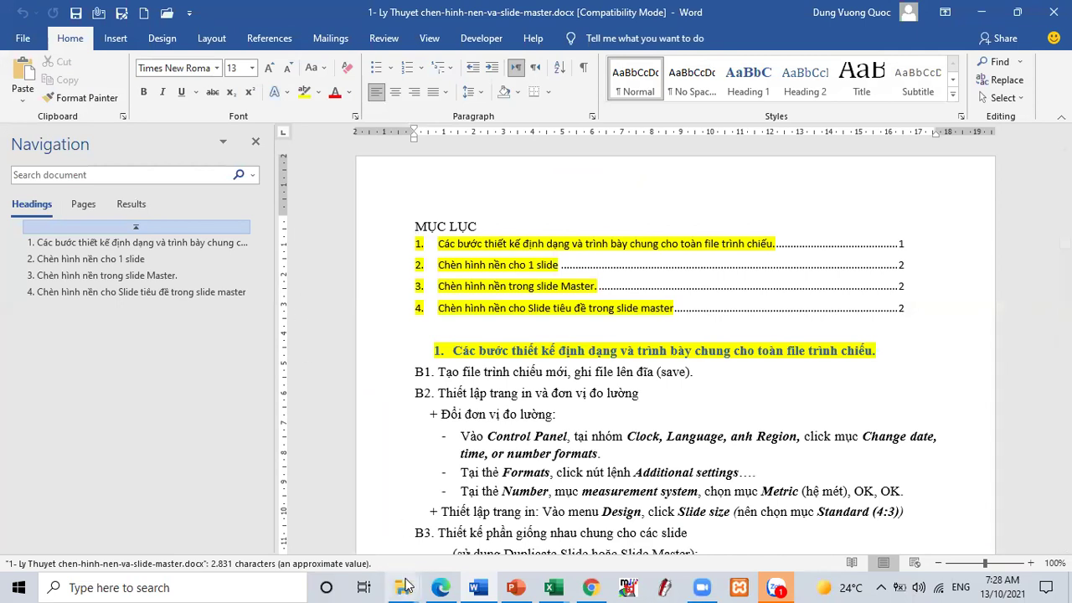
# - Open the '2- Thao tac' graphic-objects theory document too
pyautogui.moveTo(404, 584)
pyautogui.click(363, 542)
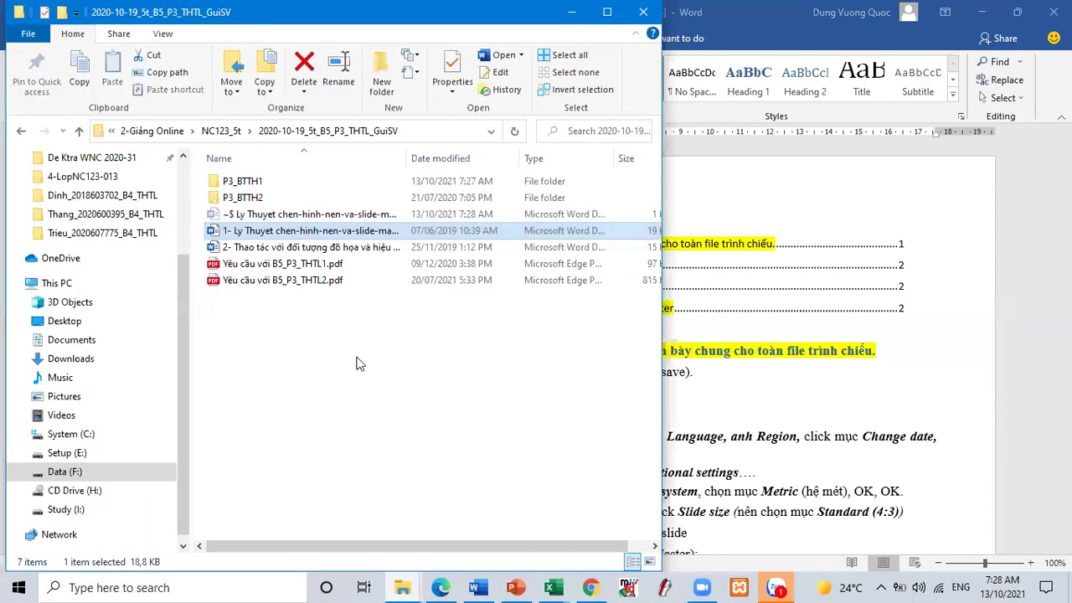
pyautogui.doubleClick(335, 248)
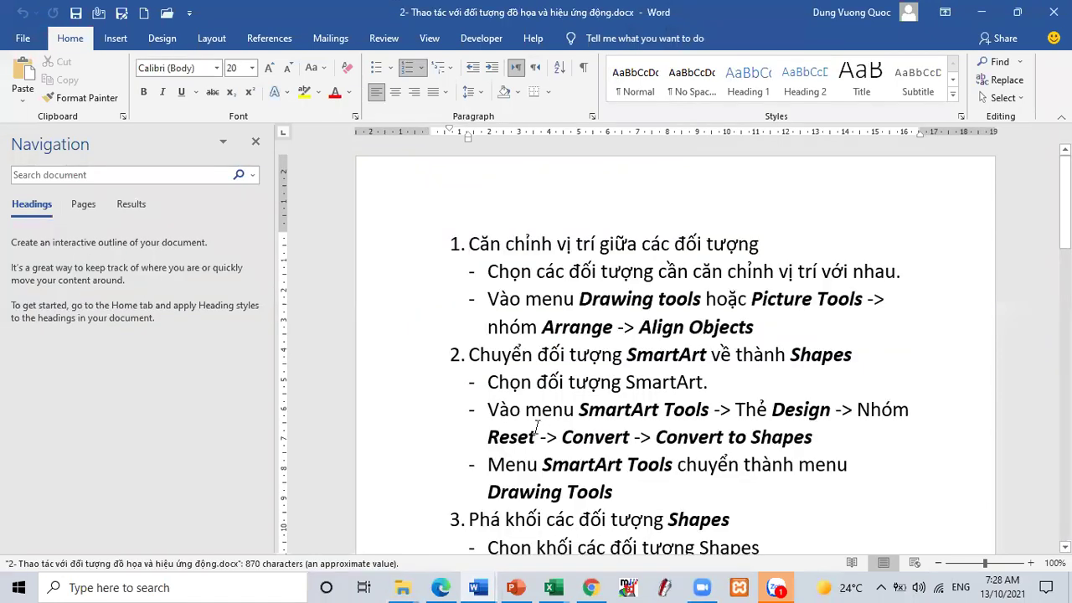
# - Minimize '2- Thao tac', read steps B1–B5 in '1- Ly Thuyet' highlighting B2, then minimize Word
pyautogui.click(981, 11)
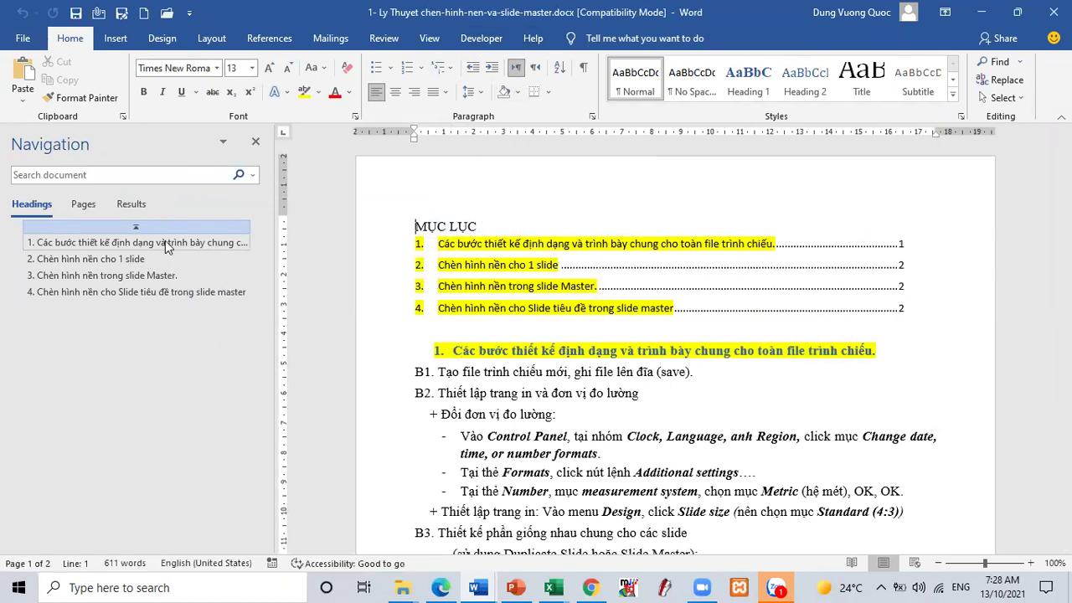
pyautogui.keyDown('ctrl'); pyautogui.click(802, 253); pyautogui.keyUp('ctrl')
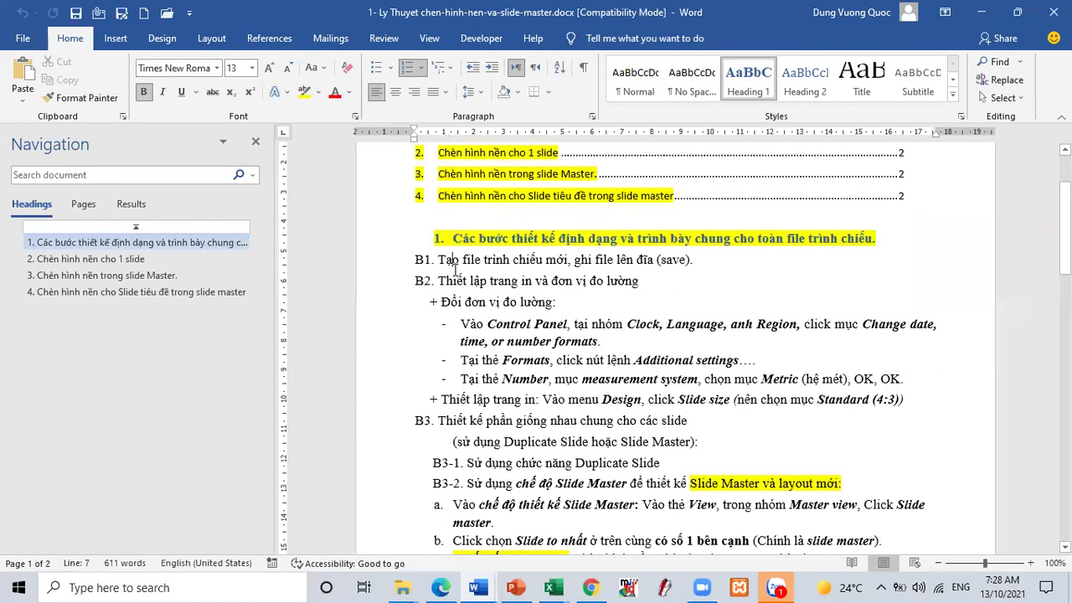
pyautogui.click(454, 267)
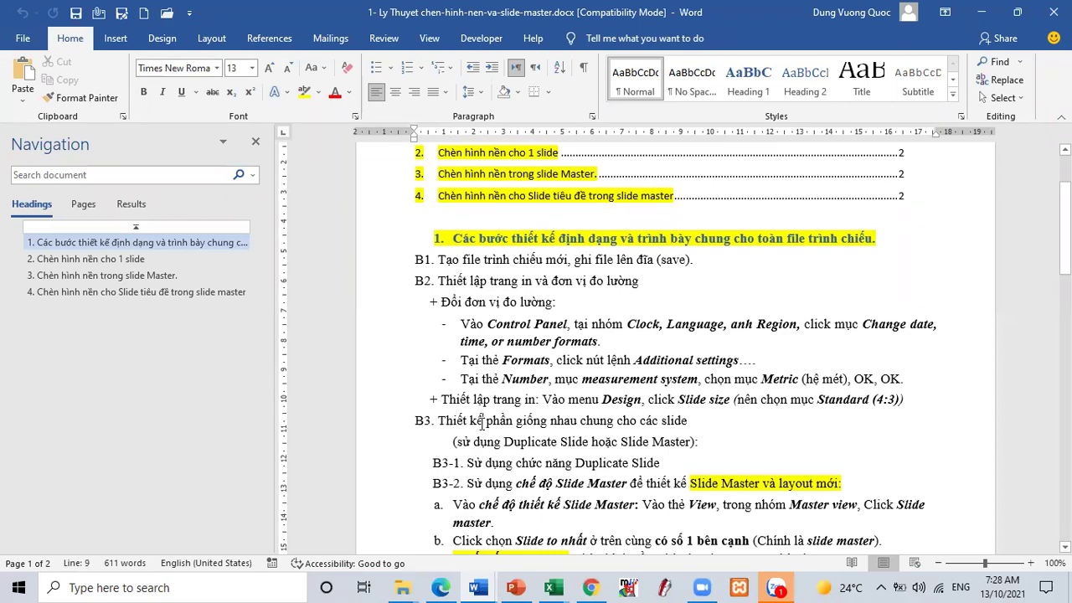
pyautogui.scroll(-8, 483, 421)
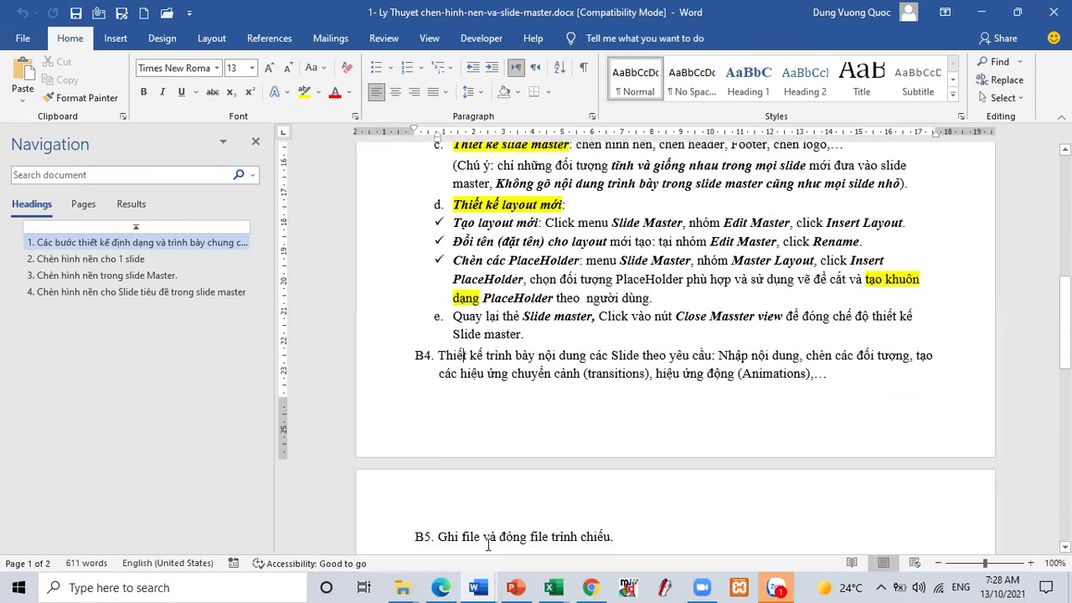
pyautogui.scroll(5, 500, 242)
pyautogui.scroll(3, 499, 242)
pyautogui.moveTo(502, 260); pyautogui.dragTo(589, 269)
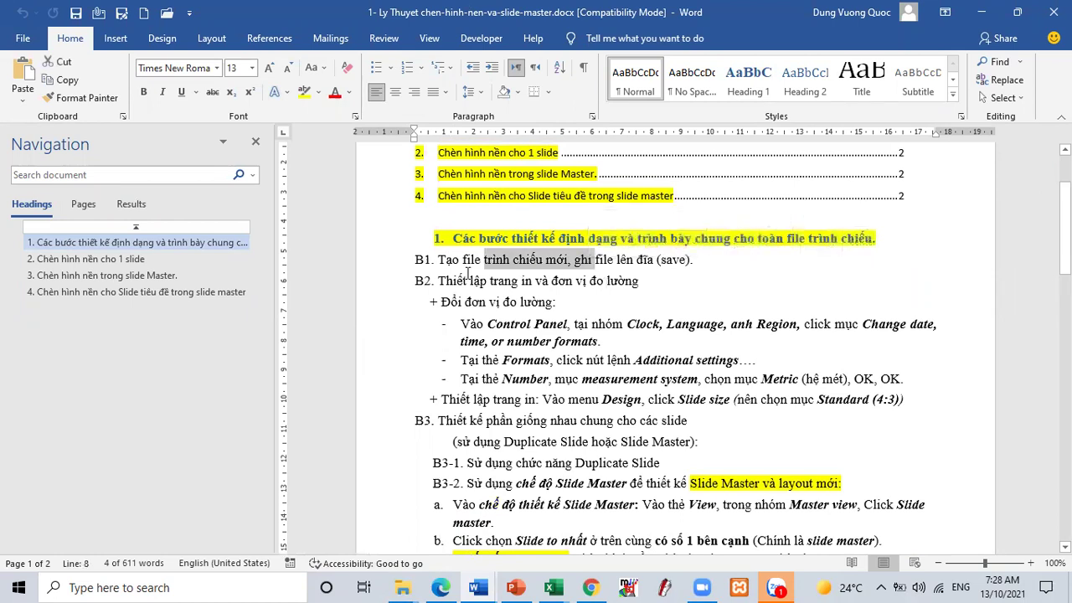
pyautogui.moveTo(439, 281); pyautogui.dragTo(521, 293)
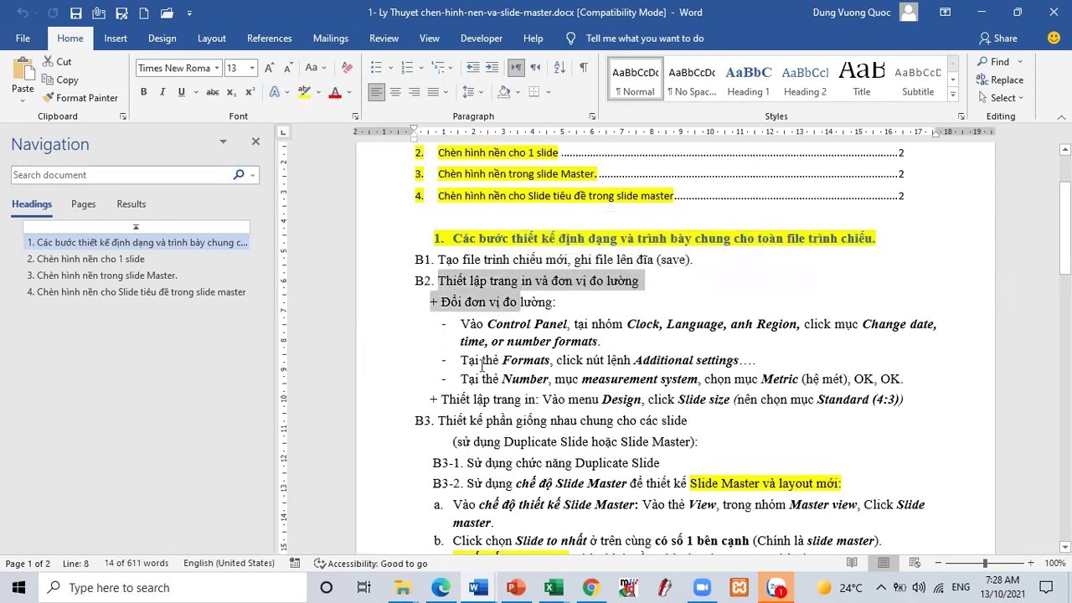
pyautogui.click(981, 12)
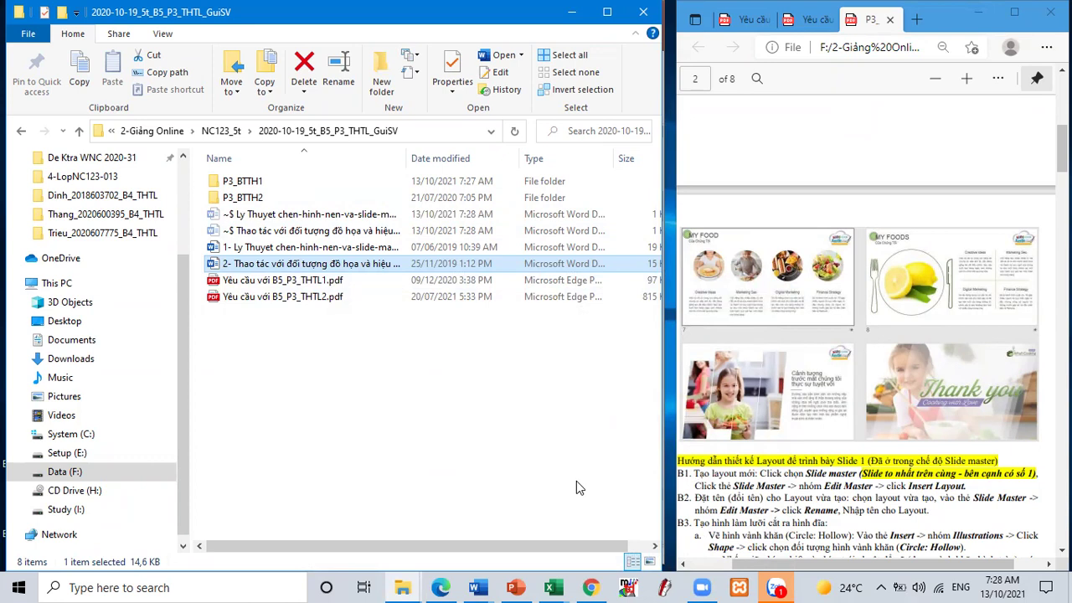
# - Review the Design tab's Slide Size choices, then preview the two open Word documents
pyautogui.click(514, 587)
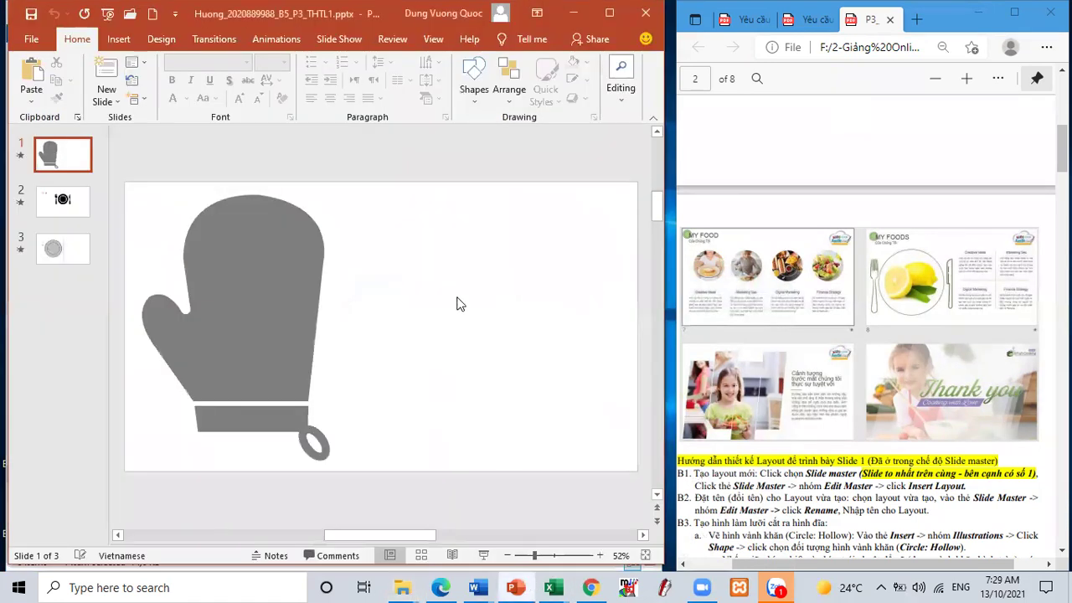
pyautogui.click(177, 42)
pyautogui.click(407, 92)
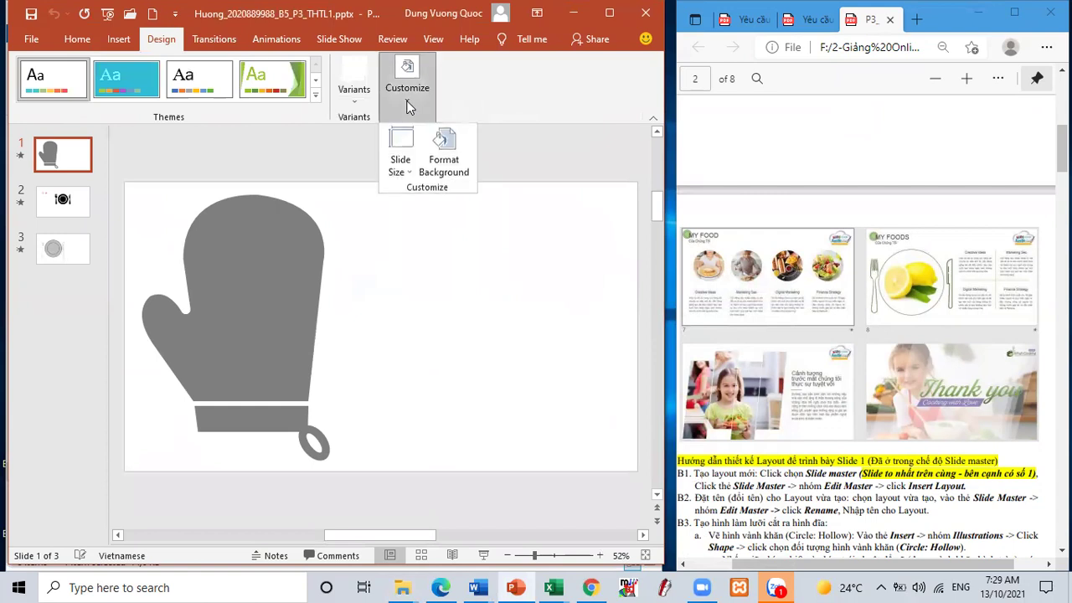
pyautogui.click(401, 155)
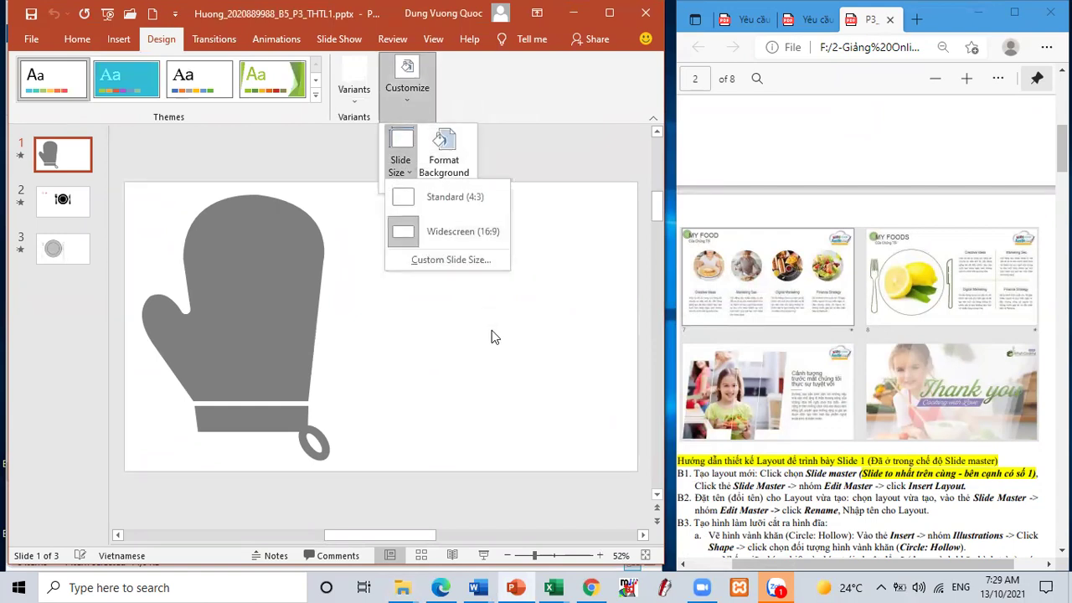
pyautogui.click(798, 235)
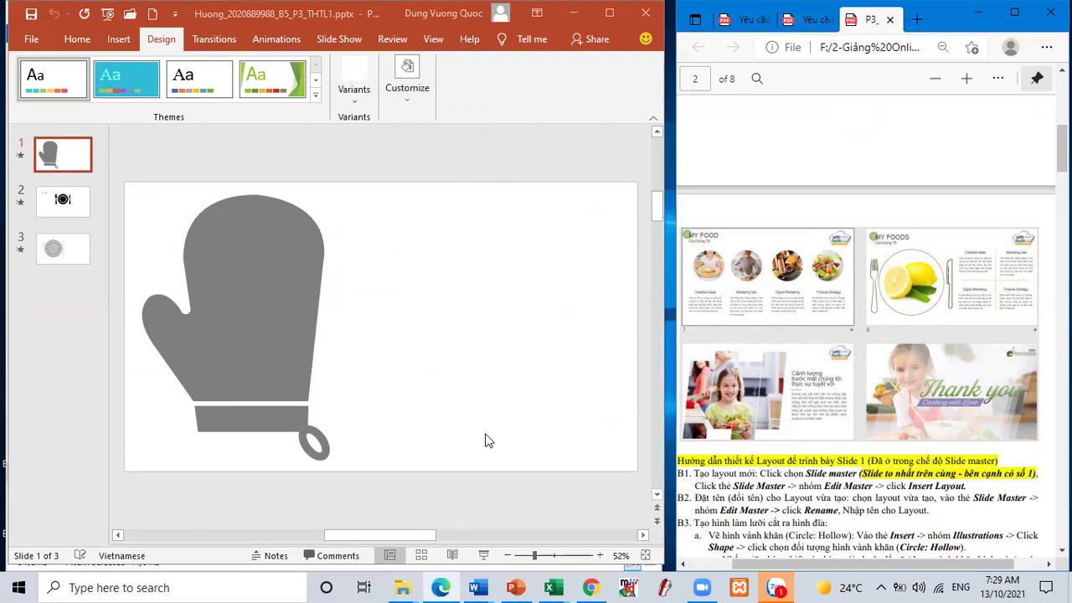
pyautogui.click(484, 587)
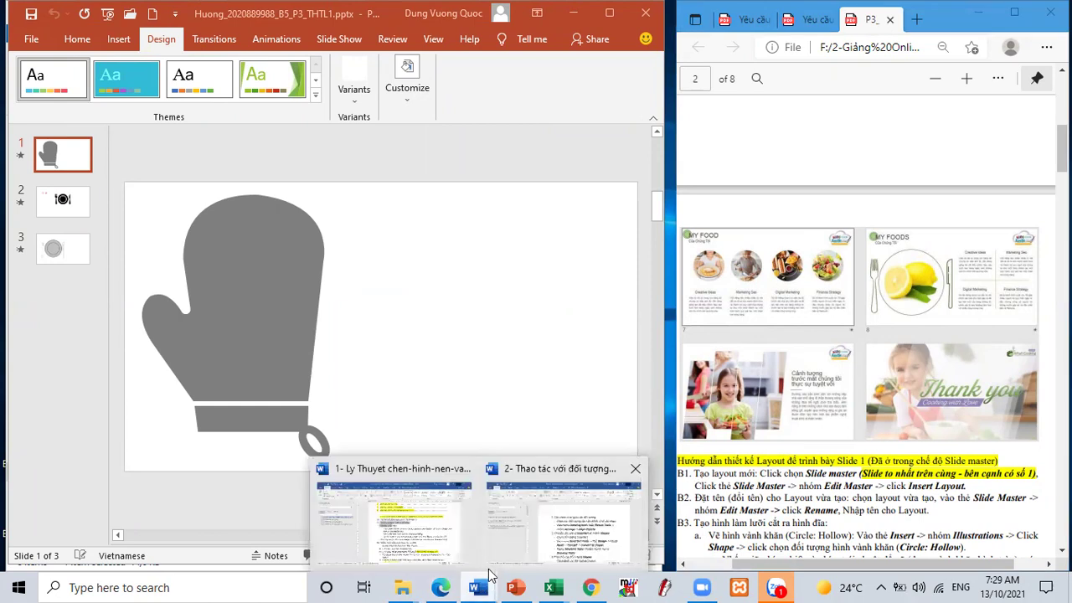
# - Read the Word slide master notes, highlighting the new-layout steps, then minimize Word
pyautogui.click(418, 540)
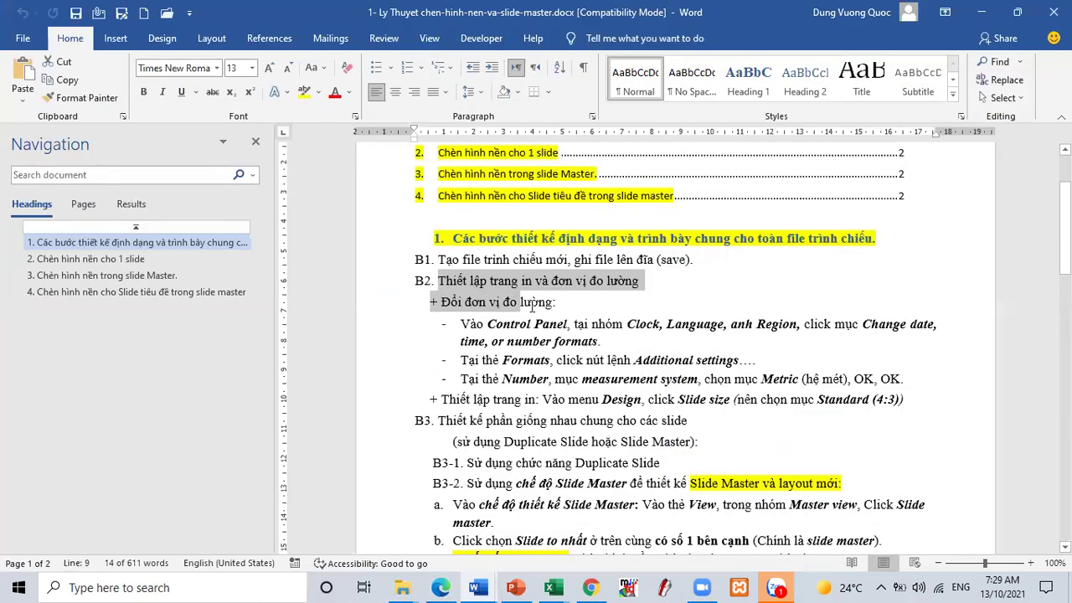
pyautogui.moveTo(501, 464); pyautogui.dragTo(637, 504)
pyautogui.scroll(-2, 574, 431)
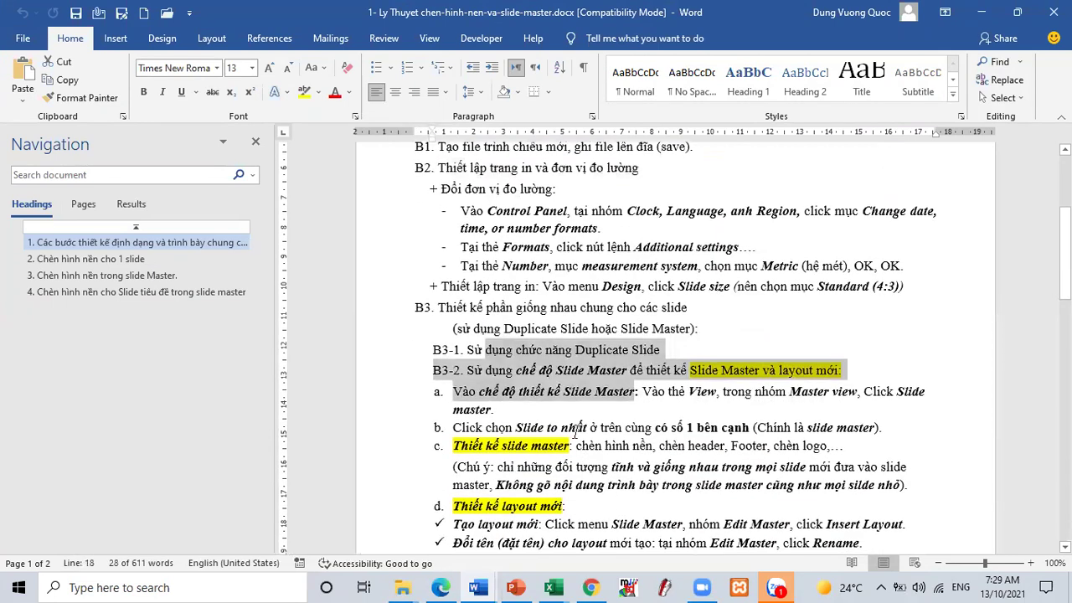
pyautogui.moveTo(575, 432); pyautogui.dragTo(637, 467)
pyautogui.scroll(-2, 536, 427)
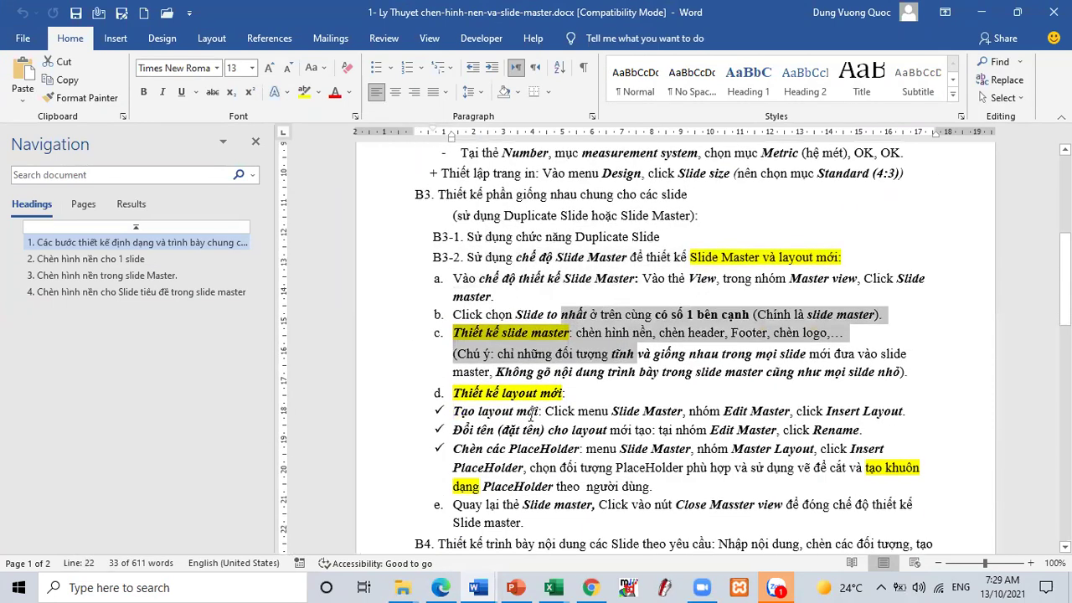
pyautogui.moveTo(532, 409); pyautogui.dragTo(639, 437)
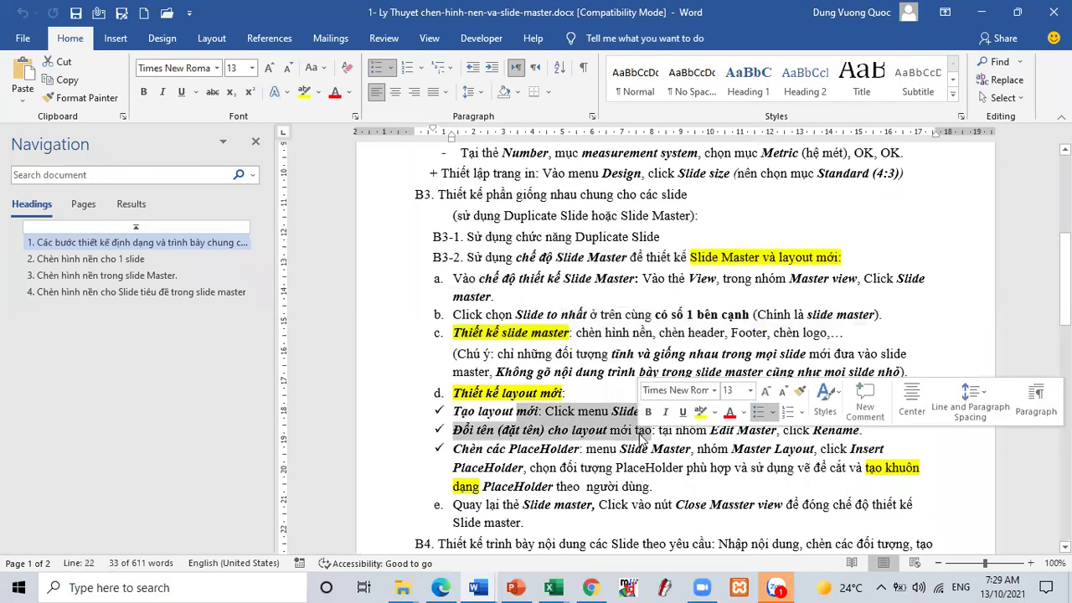
pyautogui.click(980, 13)
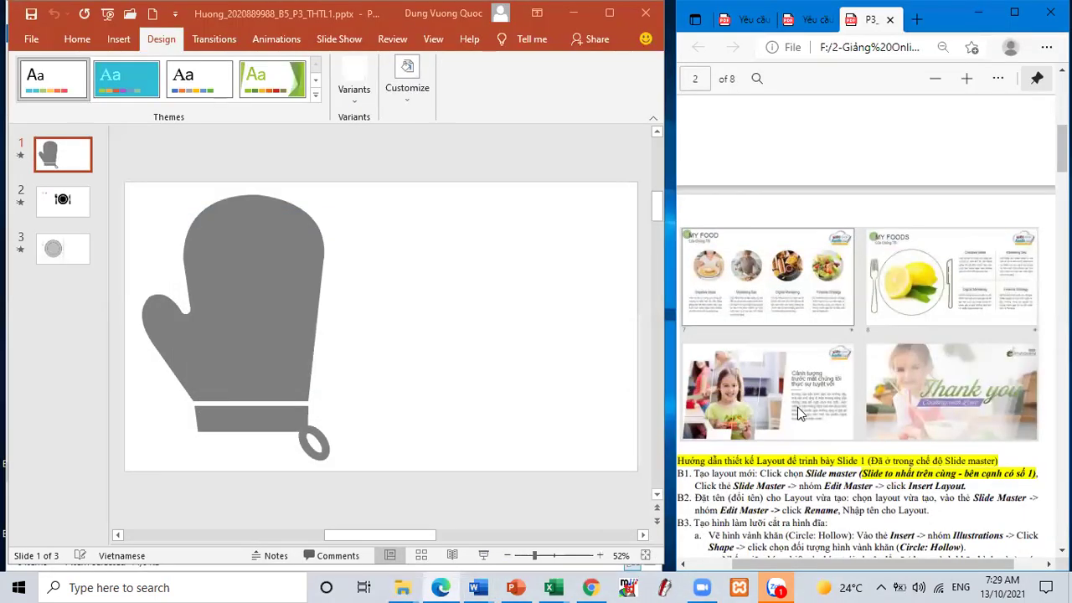
# - Read the PDF's layout design steps B1 to B3 and the shape-cutting step
pyautogui.scroll(-3, 799, 407)
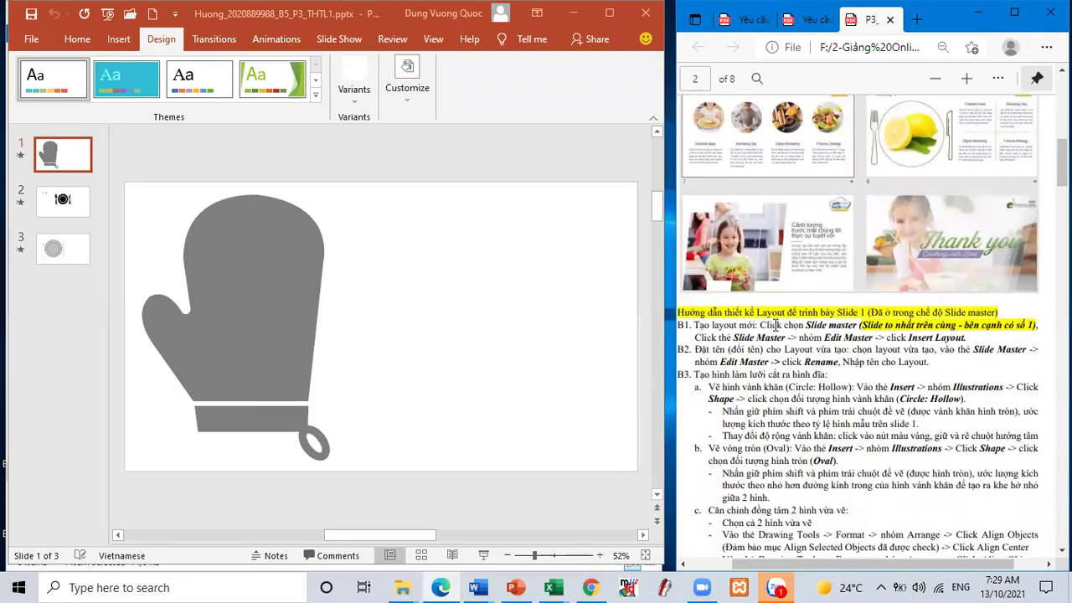
pyautogui.moveTo(772, 325); pyautogui.dragTo(794, 561)
pyautogui.scroll(-5, 813, 474)
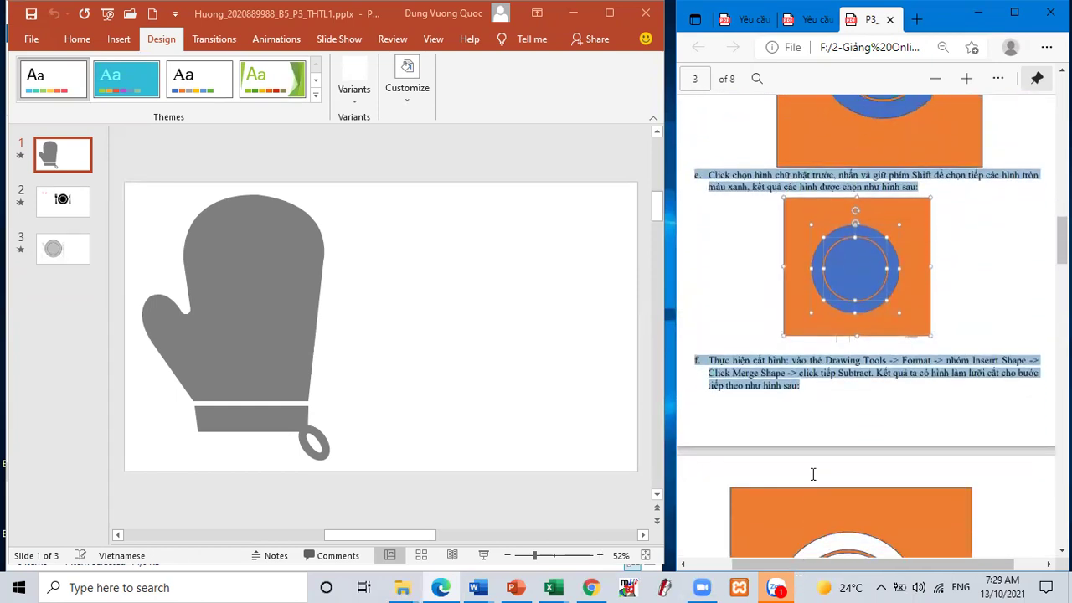
pyautogui.moveTo(813, 474); pyautogui.dragTo(797, 450)
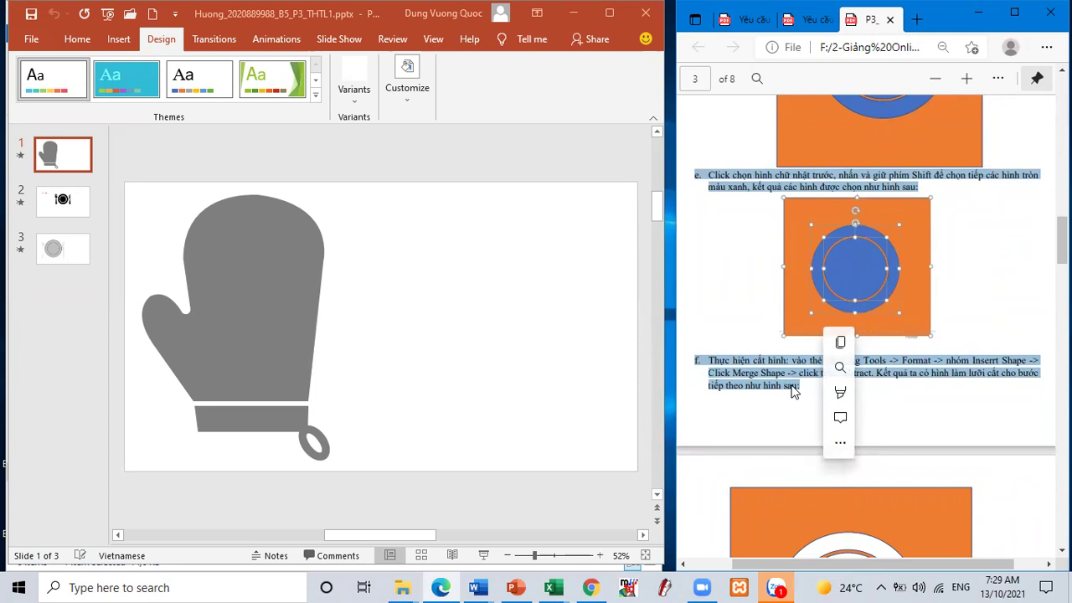
pyautogui.scroll(10, 794, 392)
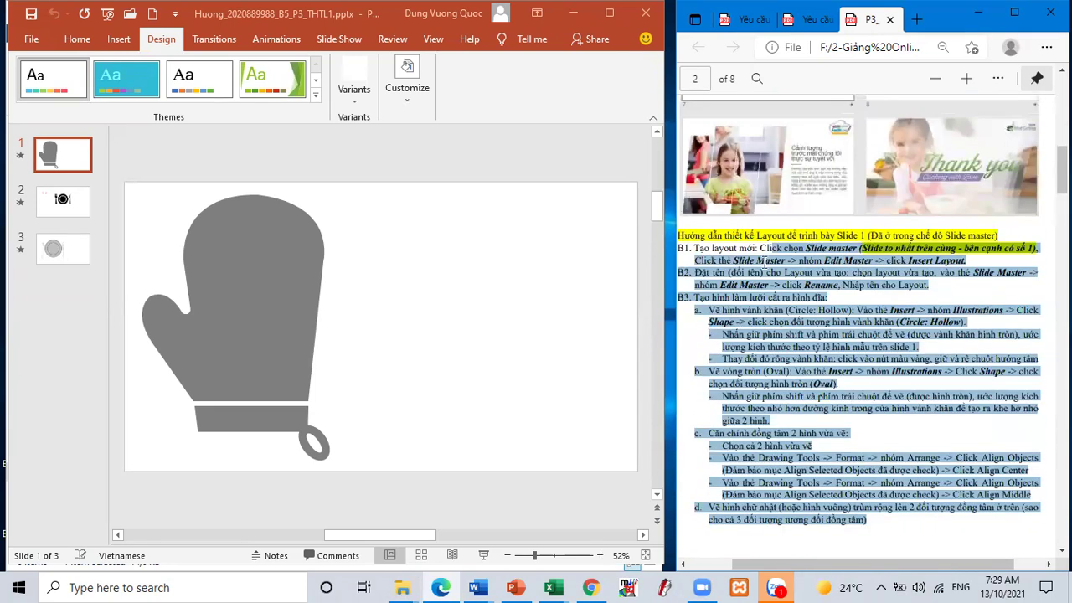
pyautogui.click(764, 262)
# - Return to page 1 and highlight the Slide Master and new layout instructions
pyautogui.scroll(10, 764, 261)
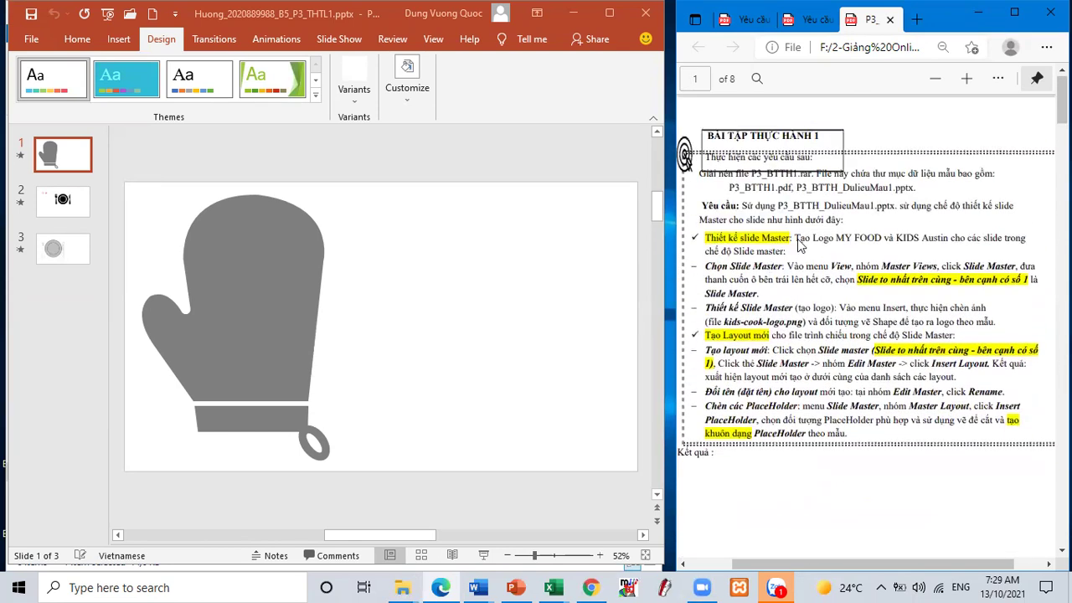
pyautogui.moveTo(798, 261); pyautogui.dragTo(848, 339)
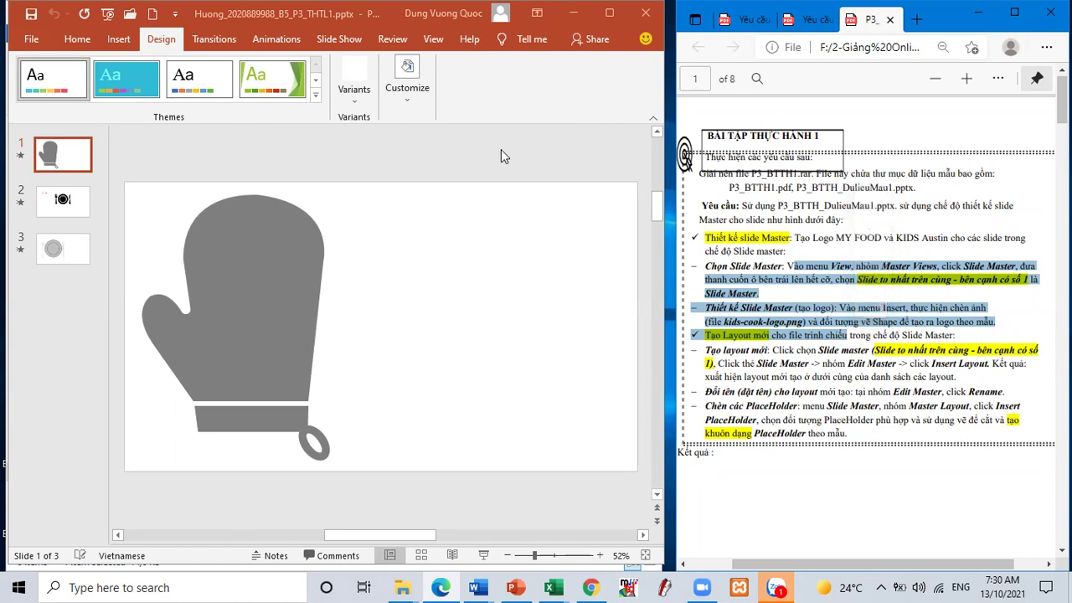
pyautogui.click(813, 277)
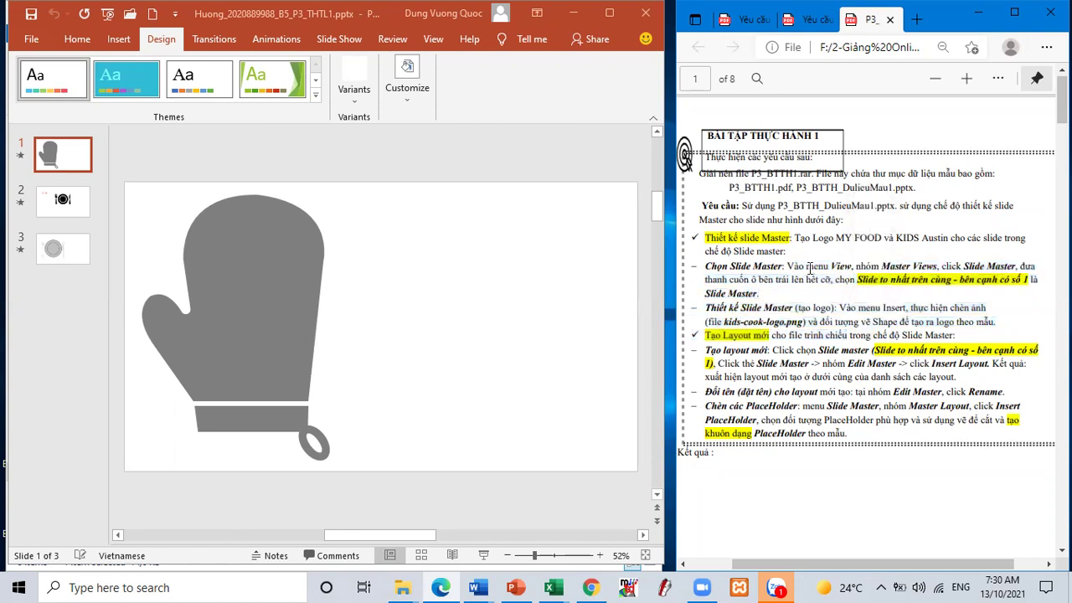
pyautogui.moveTo(835, 265); pyautogui.dragTo(1025, 278)
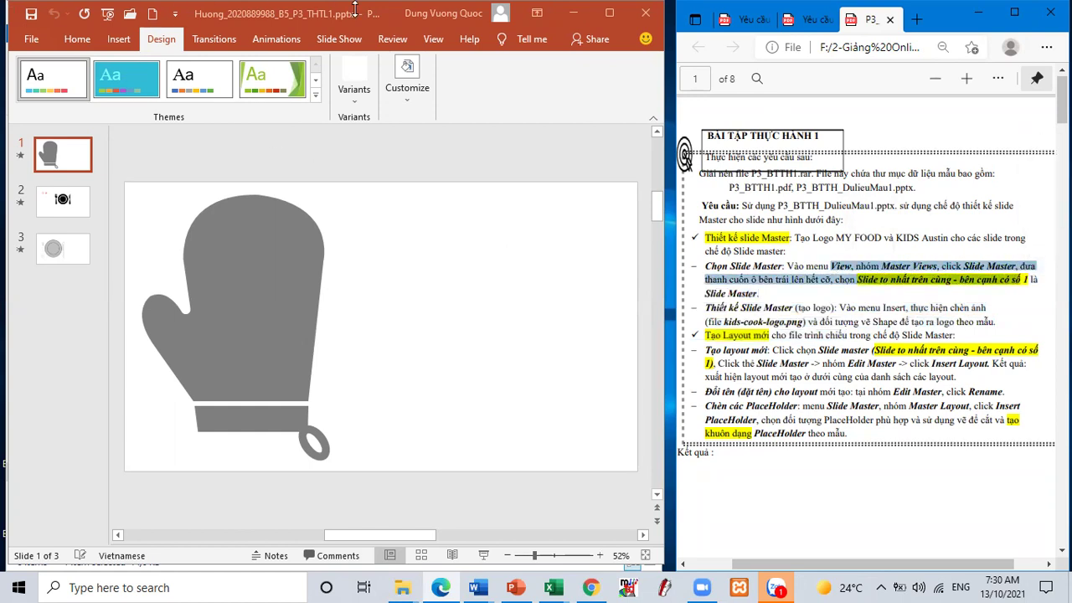
pyautogui.click(432, 42)
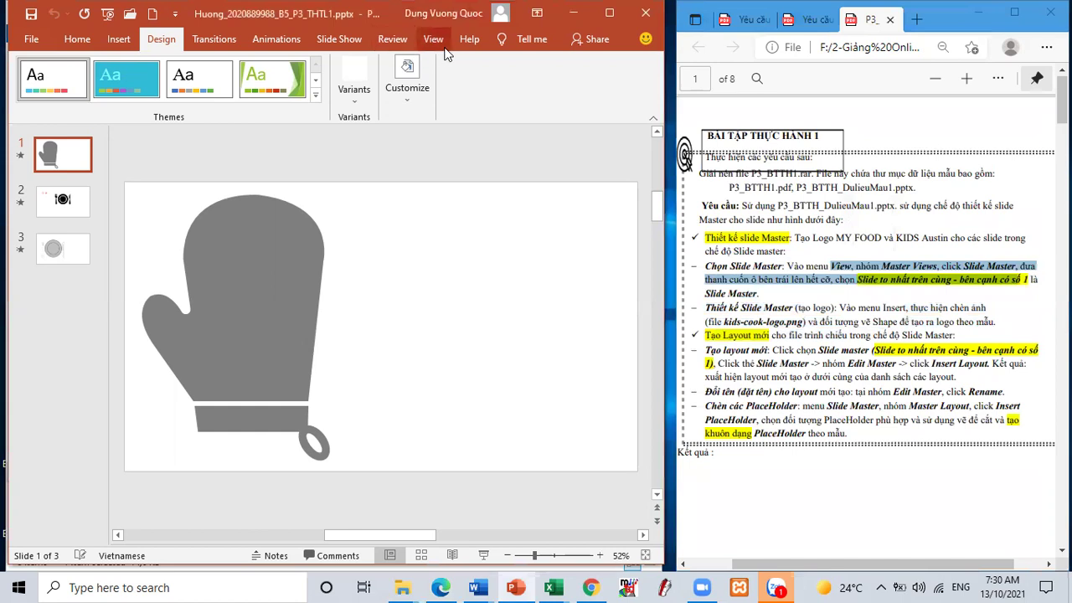
# - Enter Slide Master view from the View tab and select the top master slide
pyautogui.click(434, 40)
pyautogui.click(216, 62)
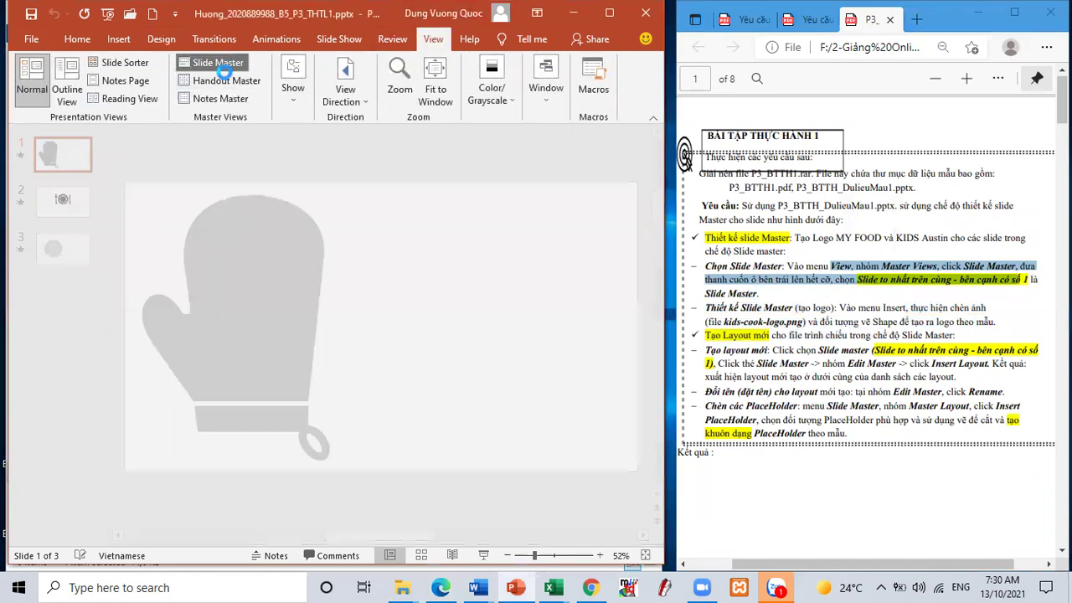
pyautogui.scroll(2, 101, 171)
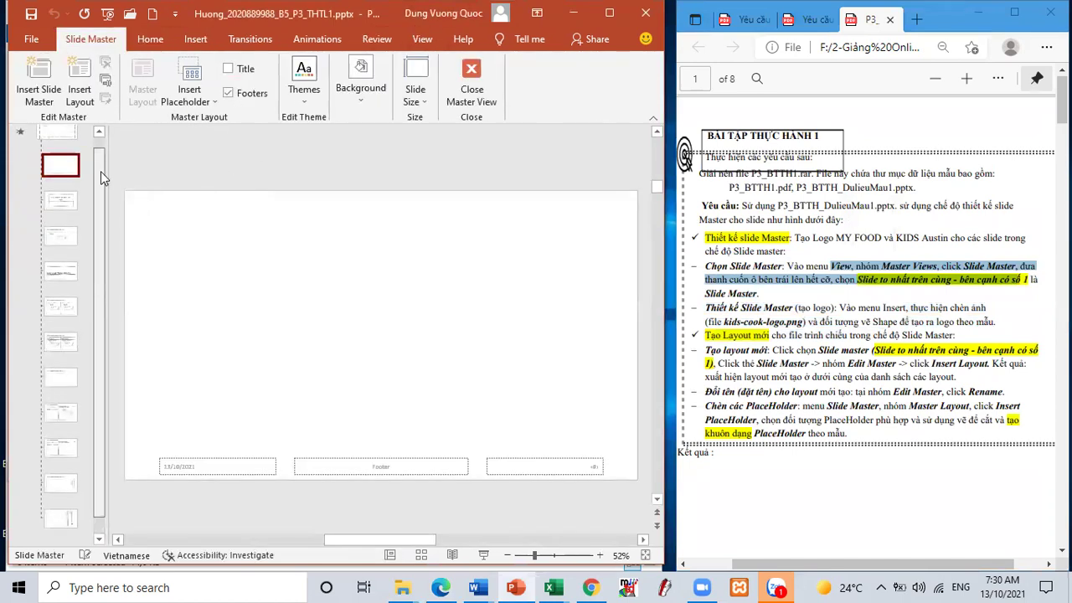
pyautogui.click(750, 316)
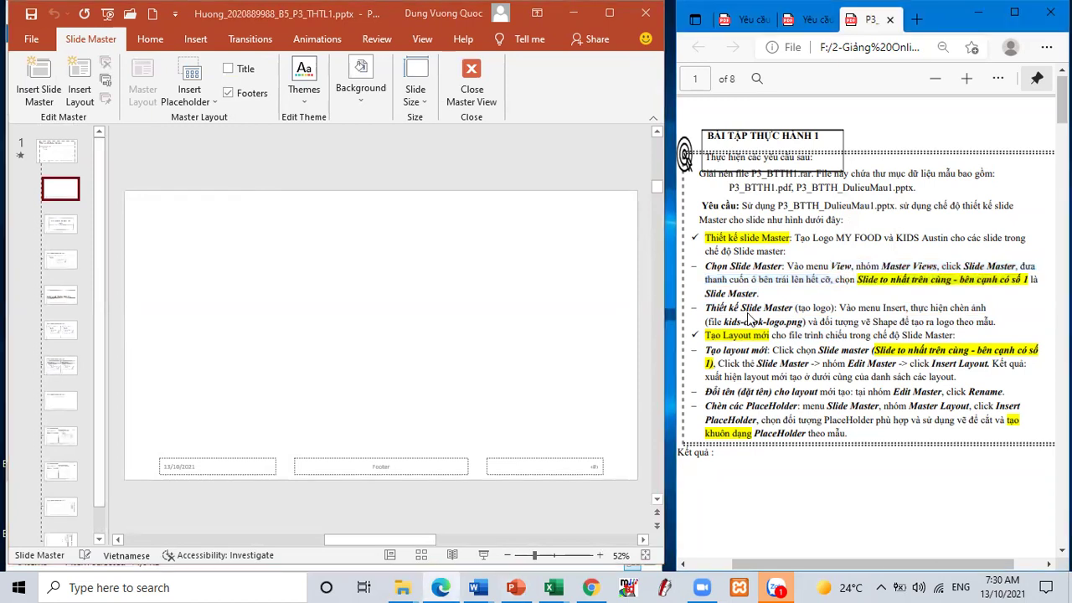
pyautogui.scroll(-2, 863, 277)
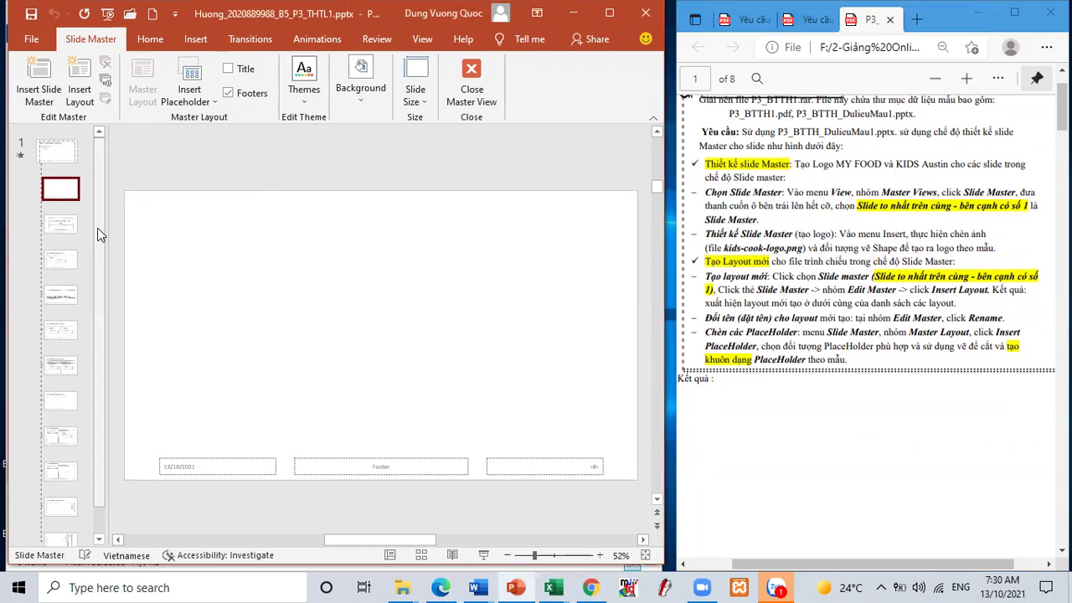
pyautogui.scroll(-1, 98, 284)
pyautogui.scroll(2, 98, 283)
pyautogui.click(57, 150)
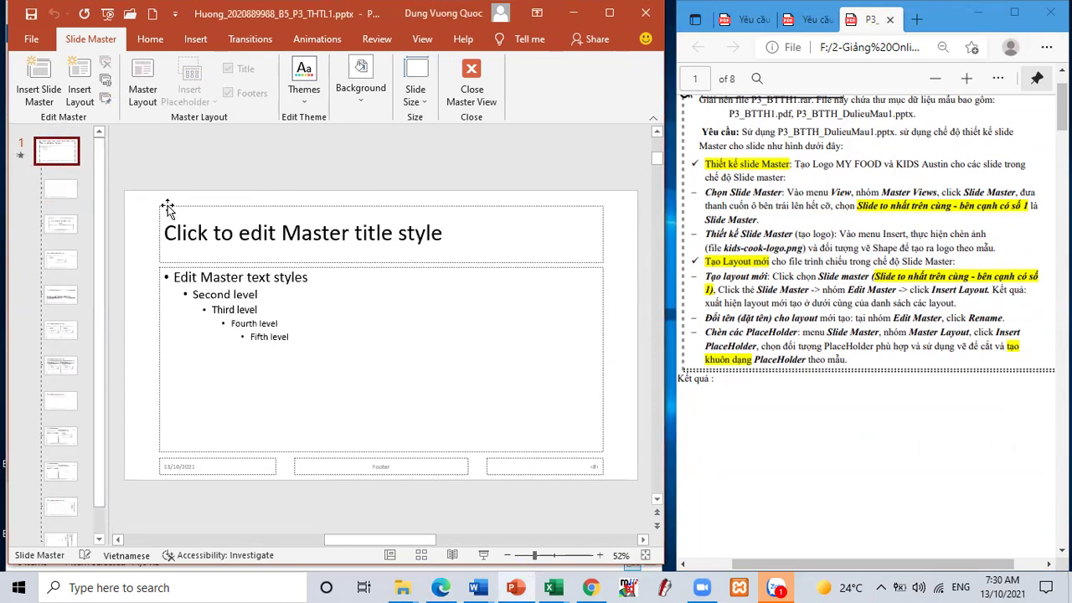
pyautogui.scroll(-2, 809, 383)
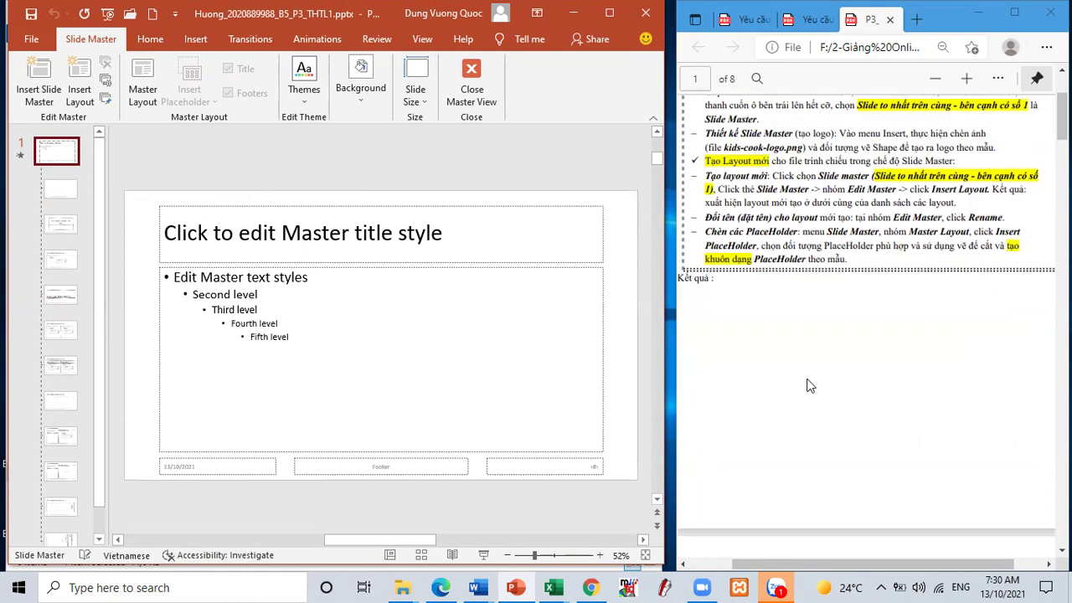
pyautogui.scroll(3, 809, 335)
pyautogui.scroll(-2, 785, 303)
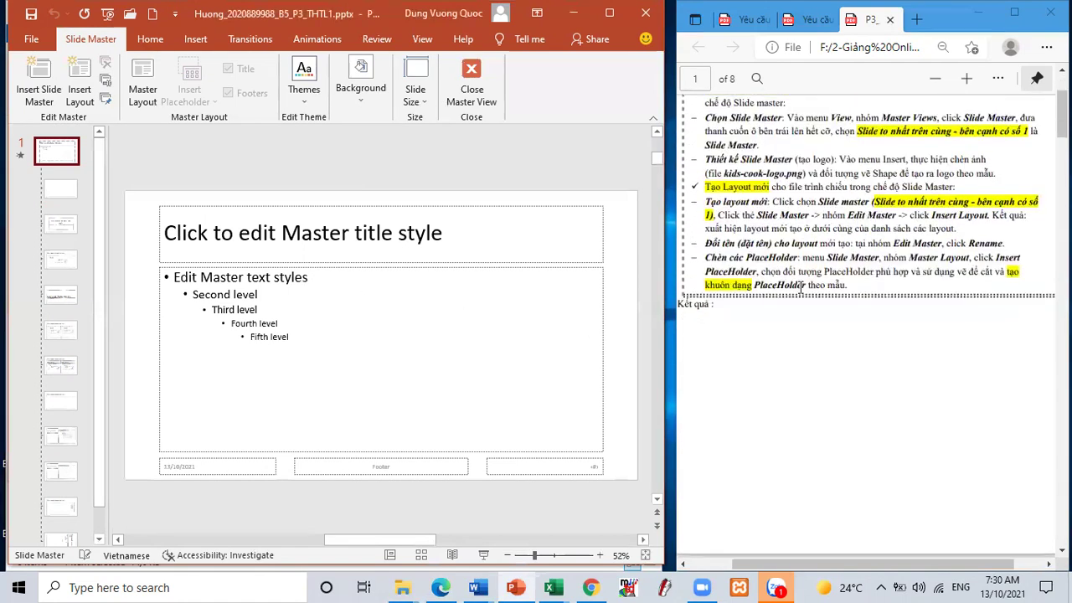